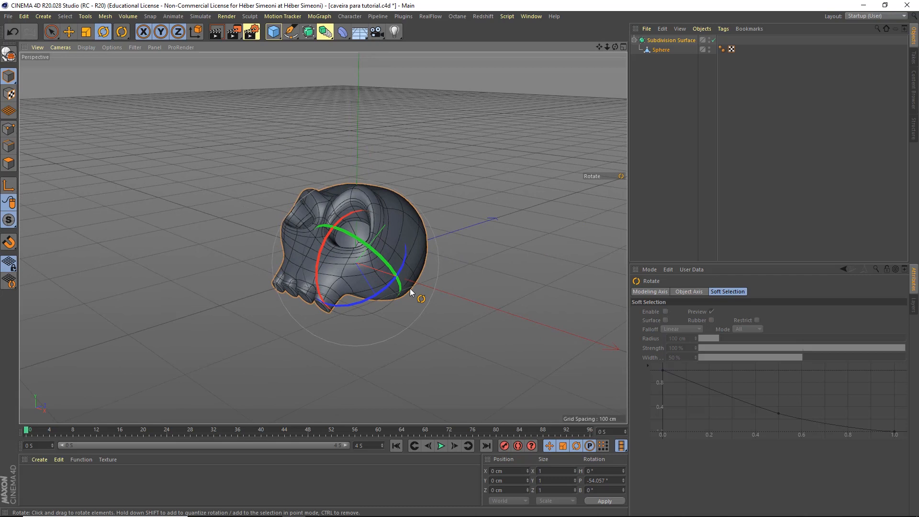
# Examine the skull model's eye sockets, teeth and cranium from several angles.
pyautogui.keyDown('alt'); pyautogui.moveTo(374, 251); pyautogui.dragTo(366, 280); pyautogui.keyUp('alt')
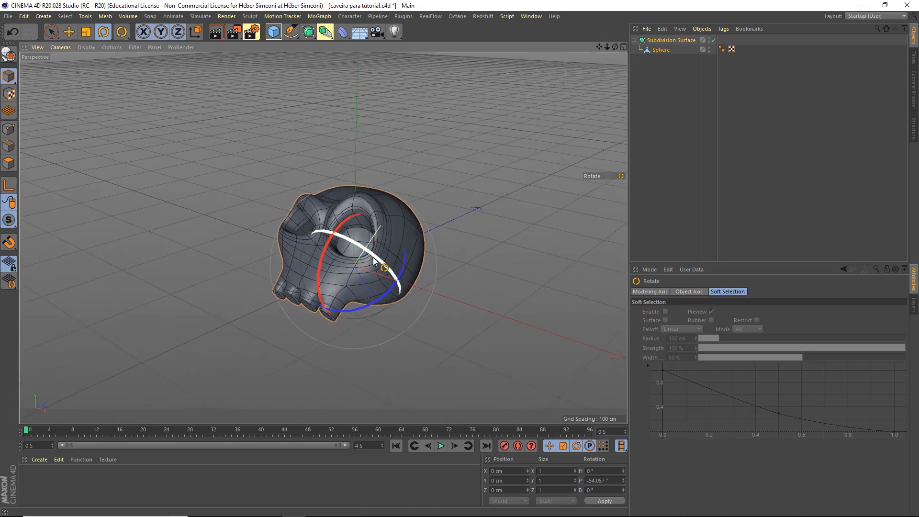
pyautogui.click(484, 182)
pyautogui.keyDown('alt'); pyautogui.moveTo(379, 190); pyautogui.dragTo(373, 231); pyautogui.keyUp('alt')
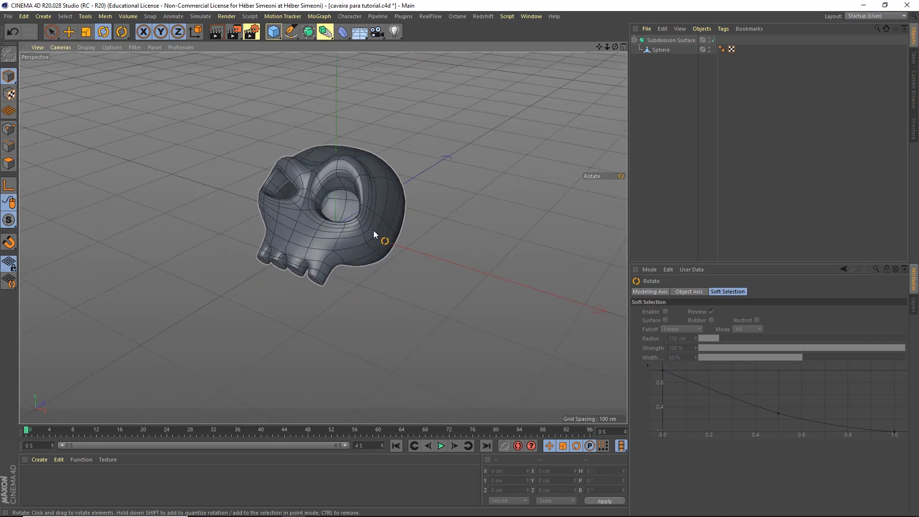
pyautogui.press('space')
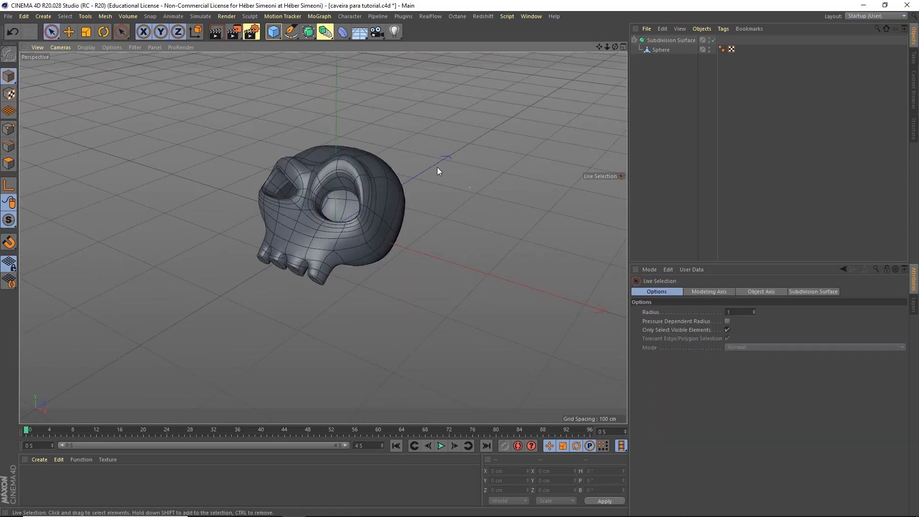
pyautogui.keyDown('alt'); pyautogui.moveTo(456, 179); pyautogui.dragTo(438, 180); pyautogui.keyUp('alt')
pyautogui.moveTo(439, 140); pyautogui.dragTo(440, 142, button='middle')
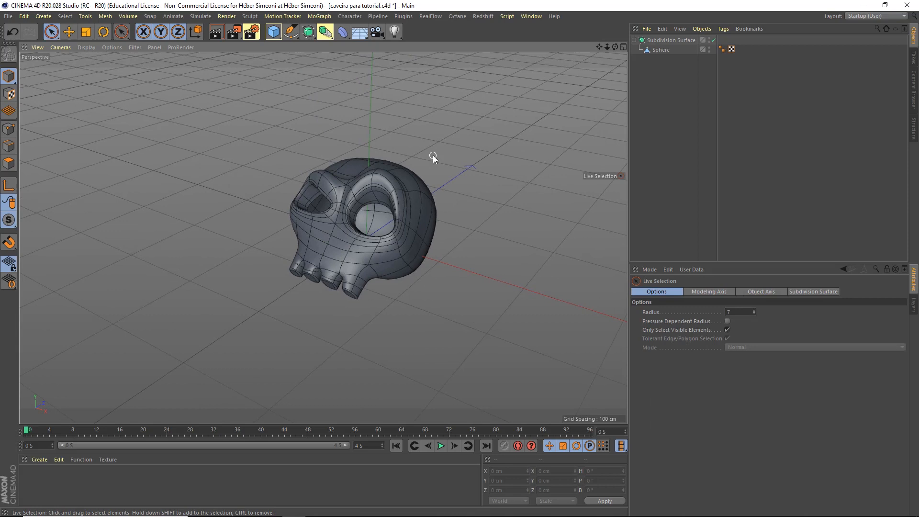
pyautogui.hotkey('ctrl', 'shift', 'd')
pyautogui.moveTo(710, 305)
pyautogui.mouseDown()
pyautogui.moveTo(878, 105)
pyautogui.moveTo(872, 57)
pyautogui.mouseUp()
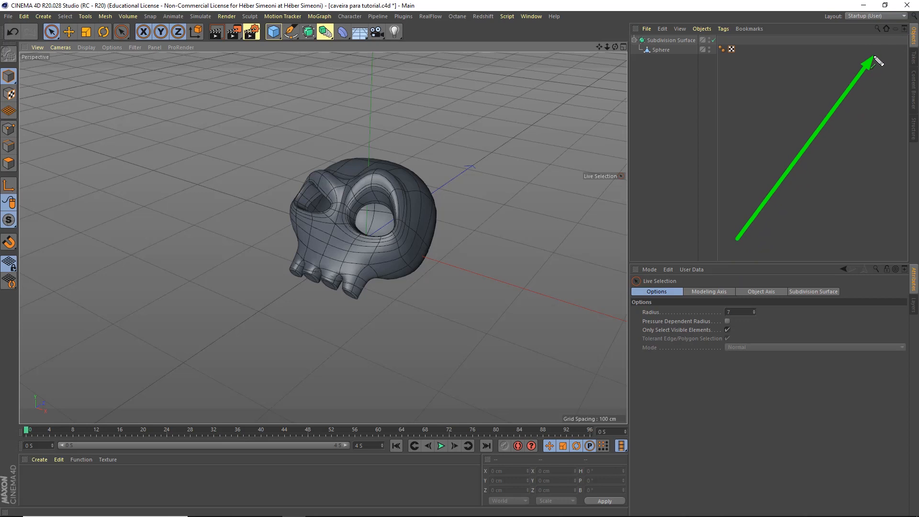
# Add a floor to the skull scene and raise the skull above it, then deselect everything.
pyautogui.click(359, 31)
pyautogui.keyDown('alt'); pyautogui.moveTo(417, 191); pyautogui.dragTo(445, 156); pyautogui.keyUp('alt')
pyautogui.click(390, 188)
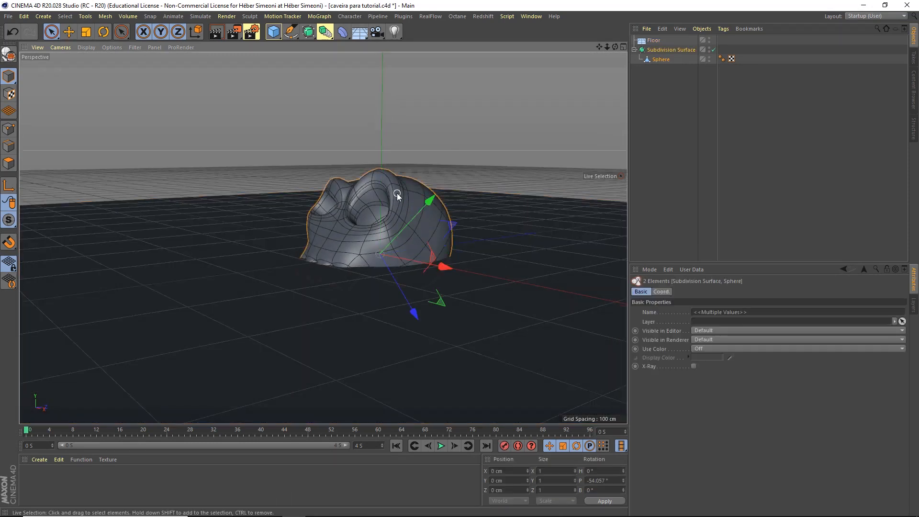
pyautogui.press('w')
pyautogui.moveTo(380, 177); pyautogui.dragTo(378, 152)
pyautogui.keyDown('alt'); pyautogui.moveTo(381, 205); pyautogui.dragTo(466, 194); pyautogui.keyUp('alt')
pyautogui.press('r')
pyautogui.press('w')
pyautogui.moveTo(400, 226)
pyautogui.keyDown('alt'); pyautogui.mouseDown()
pyautogui.moveTo(475, 242)
pyautogui.moveTo(391, 225)
pyautogui.moveTo(425, 242)
pyautogui.moveTo(398, 231)
pyautogui.moveTo(404, 221)
pyautogui.mouseUp(); pyautogui.keyUp('alt')
pyautogui.press('e')
pyautogui.press('w')
pyautogui.click(495, 79)
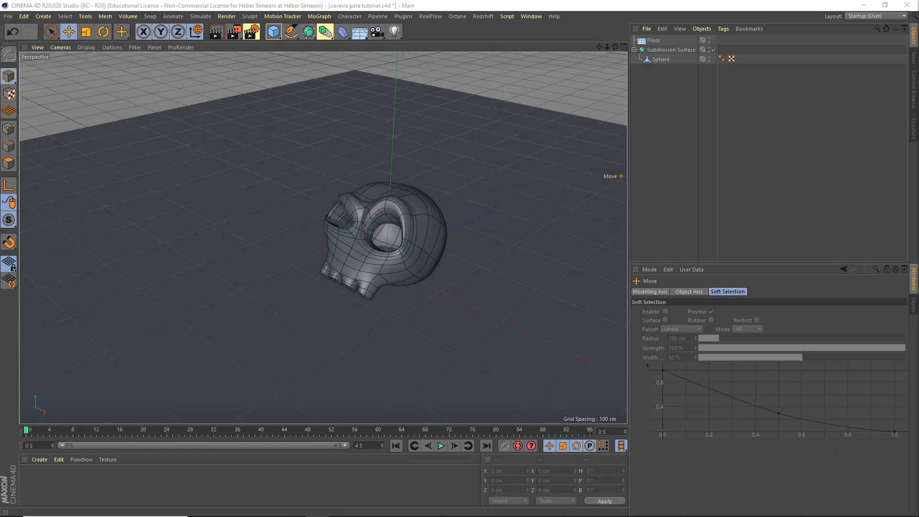
pyautogui.keyDown('alt'); pyautogui.moveTo(384, 233); pyautogui.dragTo(391, 240); pyautogui.keyUp('alt')
pyautogui.keyDown('alt'); pyautogui.moveTo(392, 239); pyautogui.dragTo(335, 206, button='middle'); pyautogui.keyUp('alt')
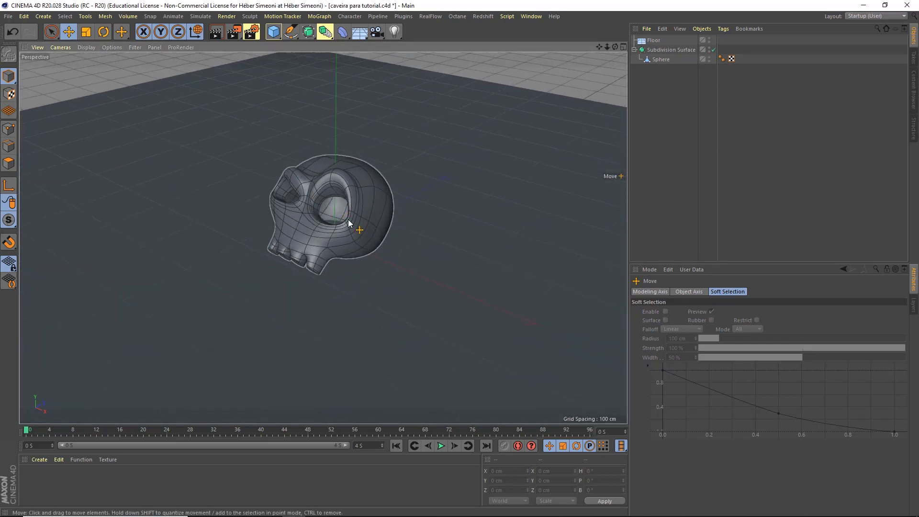
pyautogui.keyDown('alt'); pyautogui.moveTo(336, 206); pyautogui.dragTo(352, 223); pyautogui.keyUp('alt')
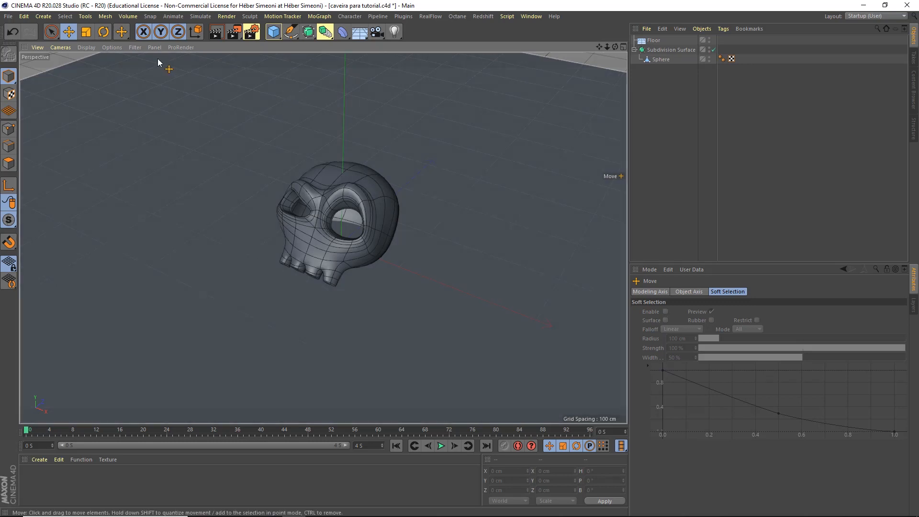
pyautogui.keyDown('alt'); pyautogui.moveTo(329, 152); pyautogui.dragTo(330, 204, button='middle'); pyautogui.keyUp('alt')
pyautogui.scroll(-1, 323, 204)
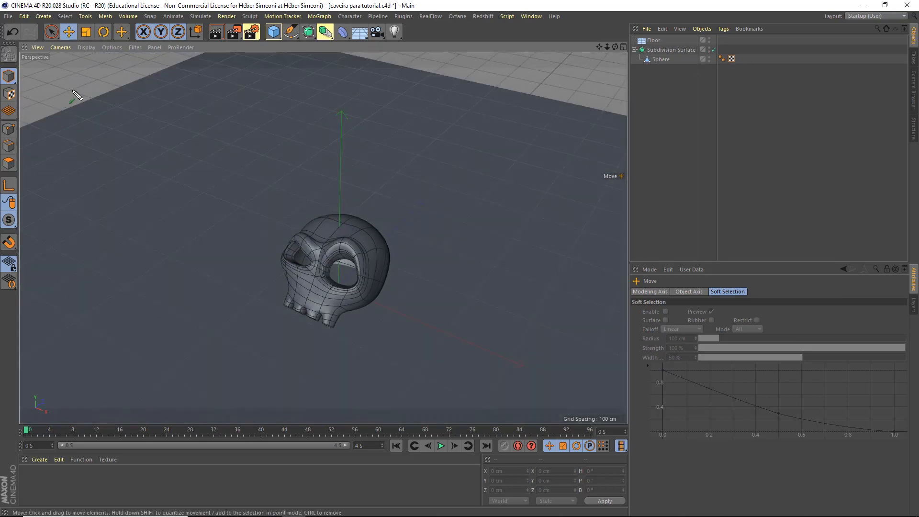
# Create a new empty project.
pyautogui.click(8, 17)
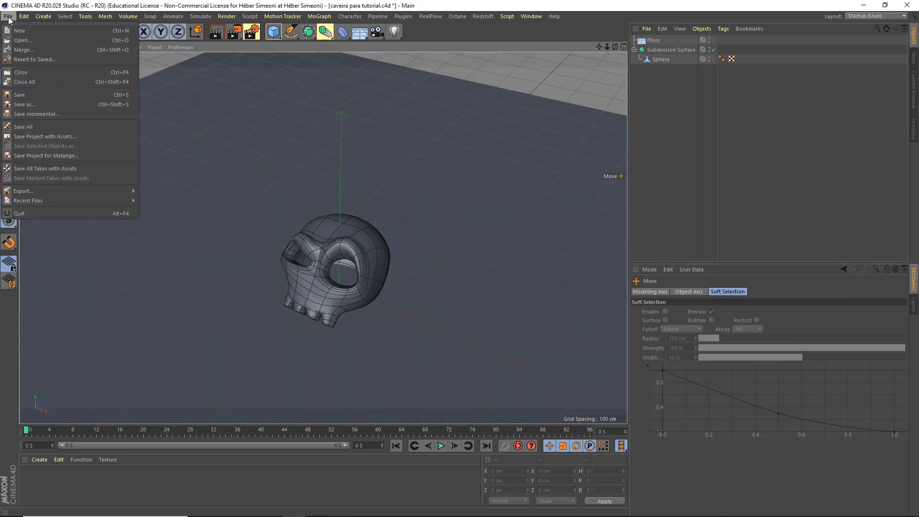
pyautogui.click(28, 30)
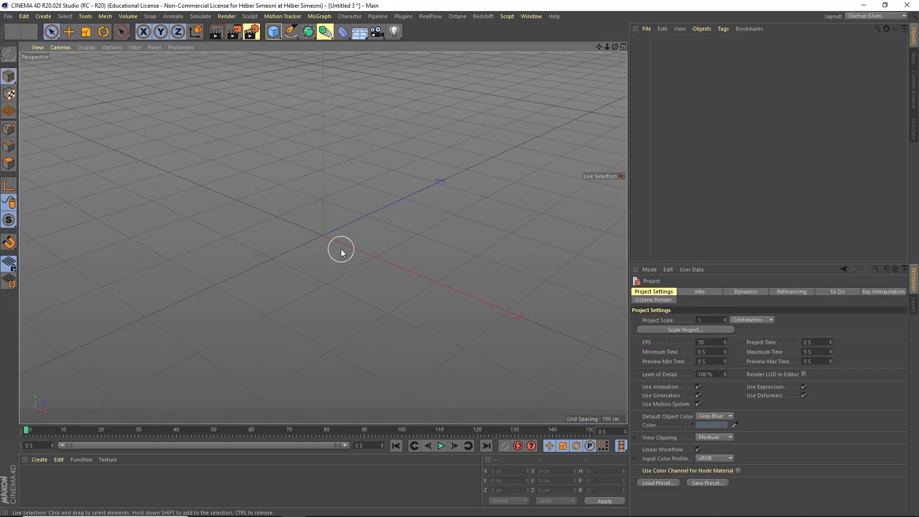
pyautogui.keyDown('alt'); pyautogui.moveTo(352, 236); pyautogui.dragTo(334, 210); pyautogui.keyUp('alt')
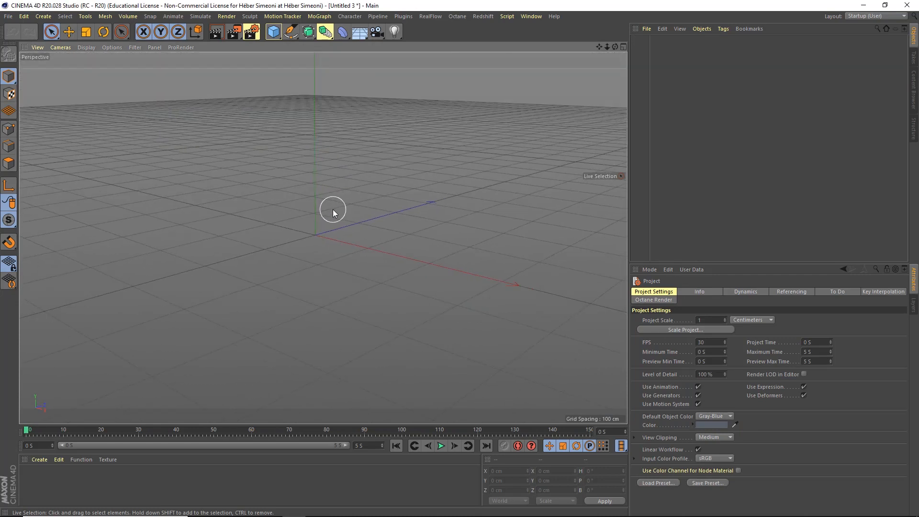
pyautogui.moveTo(427, 188); pyautogui.dragTo(460, 25)
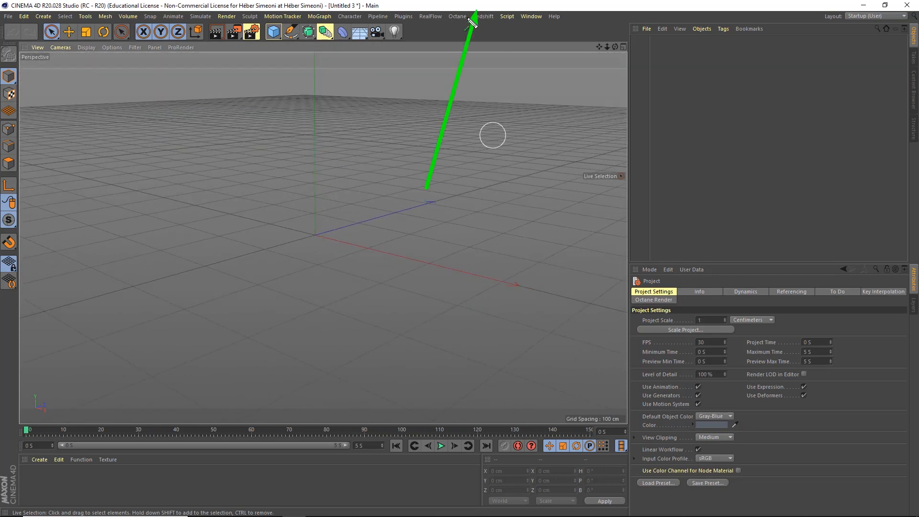
# Open the Octane Live Viewer window and narrow it to a compact size over the viewport.
pyautogui.click(457, 16)
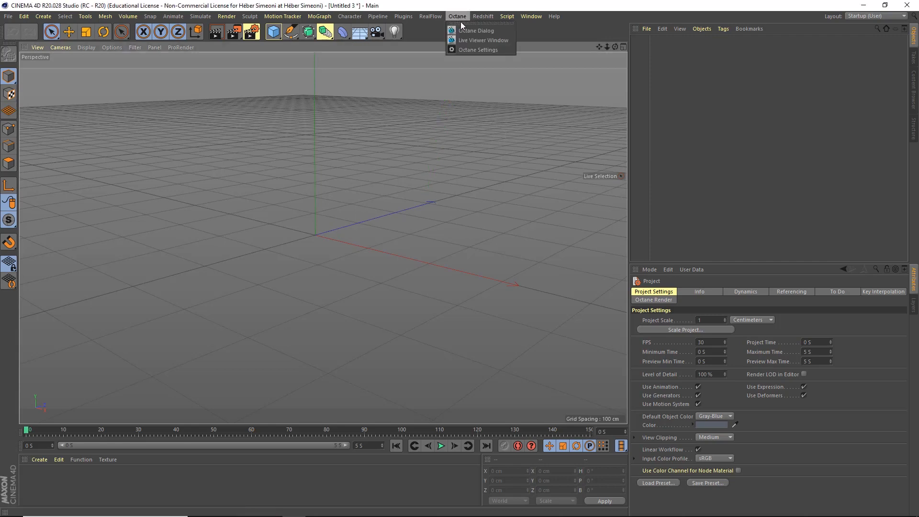
pyautogui.click(468, 40)
pyautogui.moveTo(467, 181); pyautogui.dragTo(401, 105)
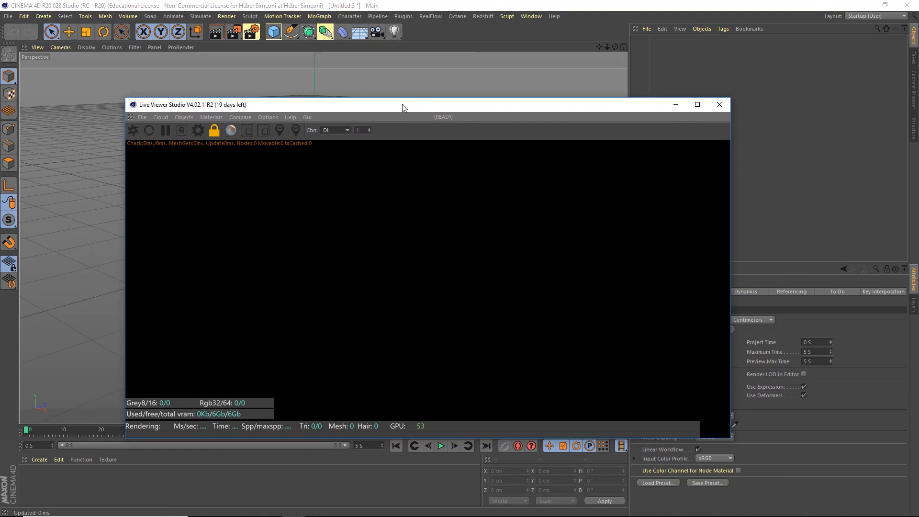
pyautogui.moveTo(731, 186); pyautogui.dragTo(484, 186)
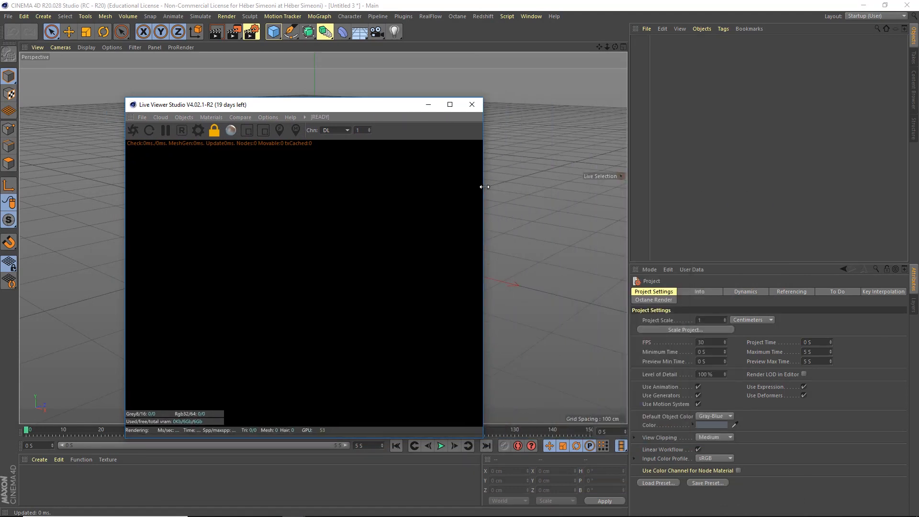
pyautogui.moveTo(315, 111); pyautogui.dragTo(345, 100)
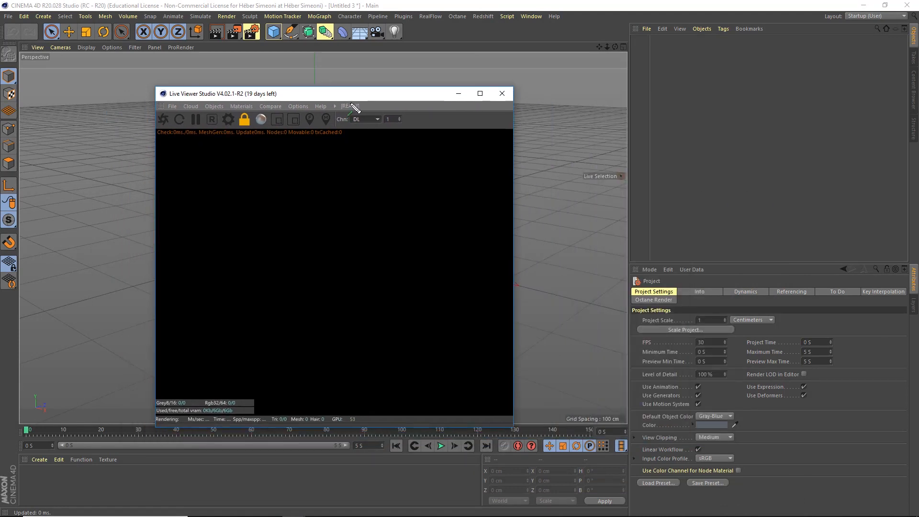
# Dock the Live Viewer between the viewport and the object manager, and adjust the borders so both views have similar widths.
pyautogui.moveTo(91, 261)
pyautogui.mouseDown()
pyautogui.moveTo(152, 161)
pyautogui.moveTo(159, 109)
pyautogui.mouseUp()
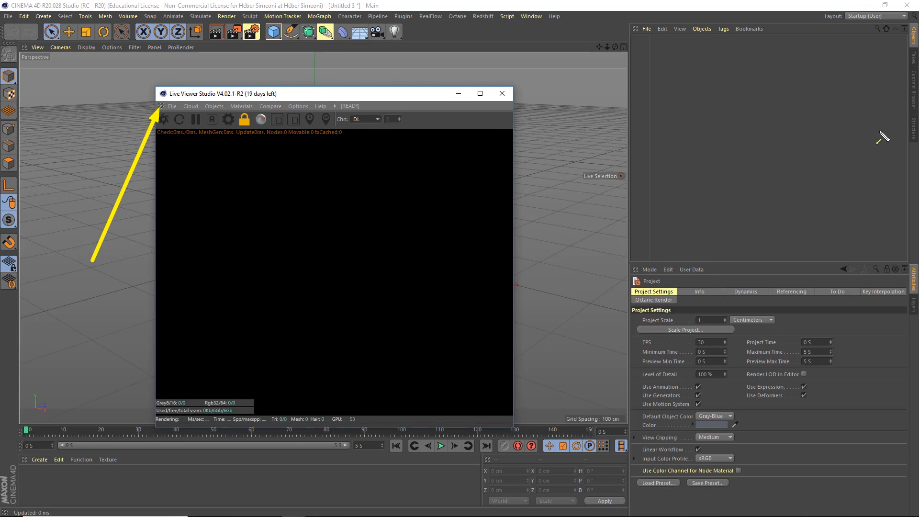
pyautogui.hotkey('ctrl', 'z')
pyautogui.moveTo(771, 60); pyautogui.dragTo(629, 167)
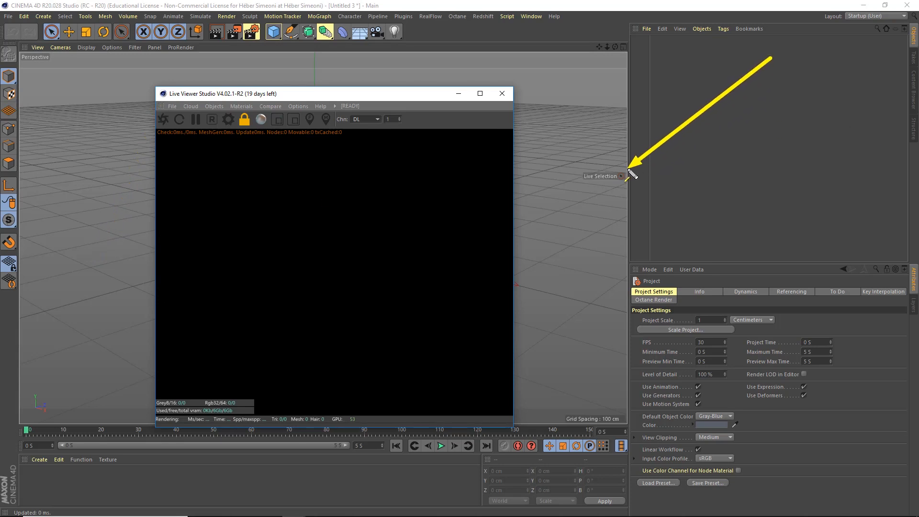
pyautogui.press('Escape')
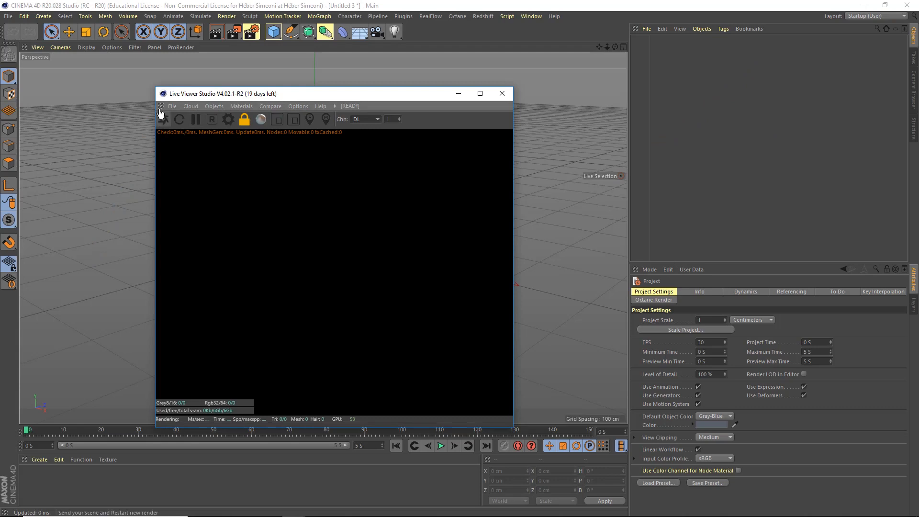
pyautogui.moveTo(619, 136); pyautogui.dragTo(614, 137)
pyautogui.moveTo(630, 184); pyautogui.dragTo(728, 185)
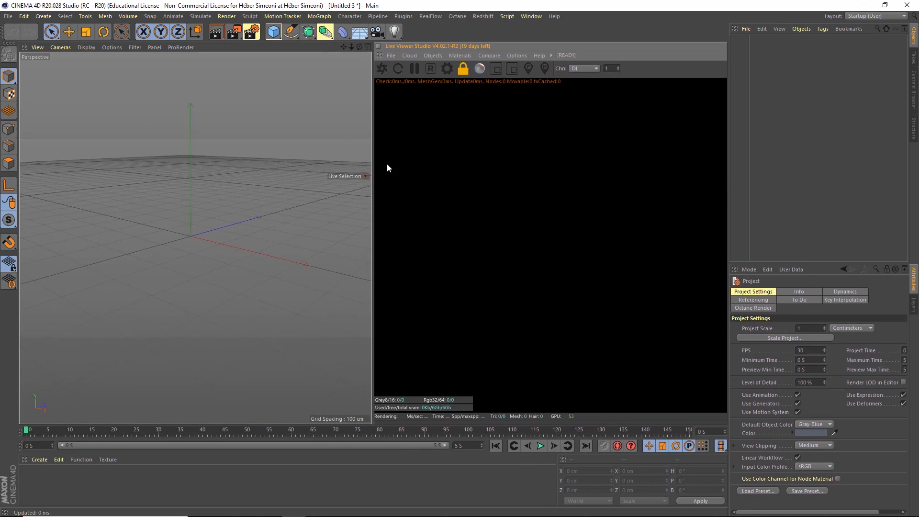
pyautogui.moveTo(374, 160); pyautogui.dragTo(390, 158)
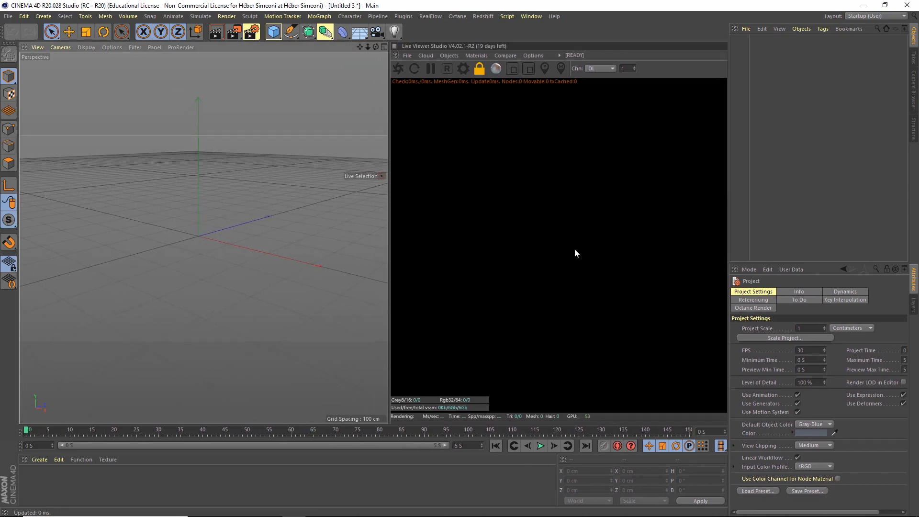
# Add an Octane Arealight to the scene and select the light object.
pyautogui.click(489, 174)
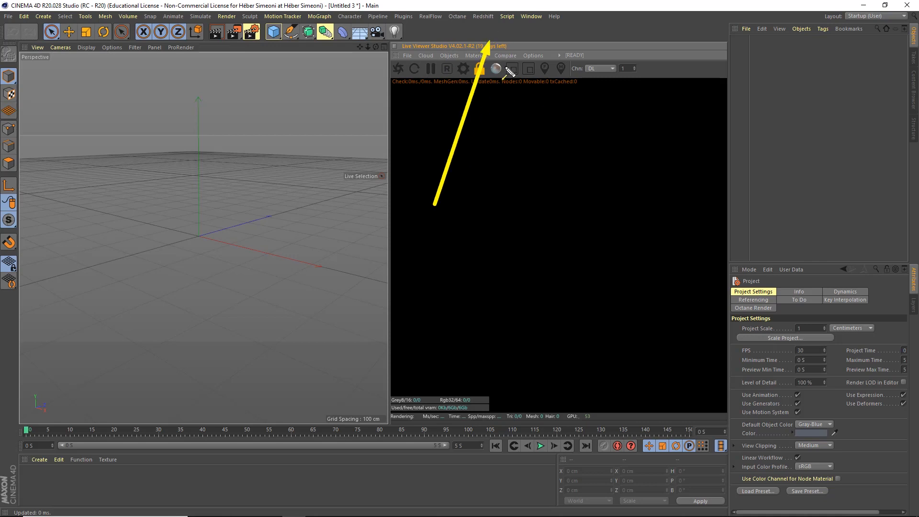
pyautogui.click(449, 56)
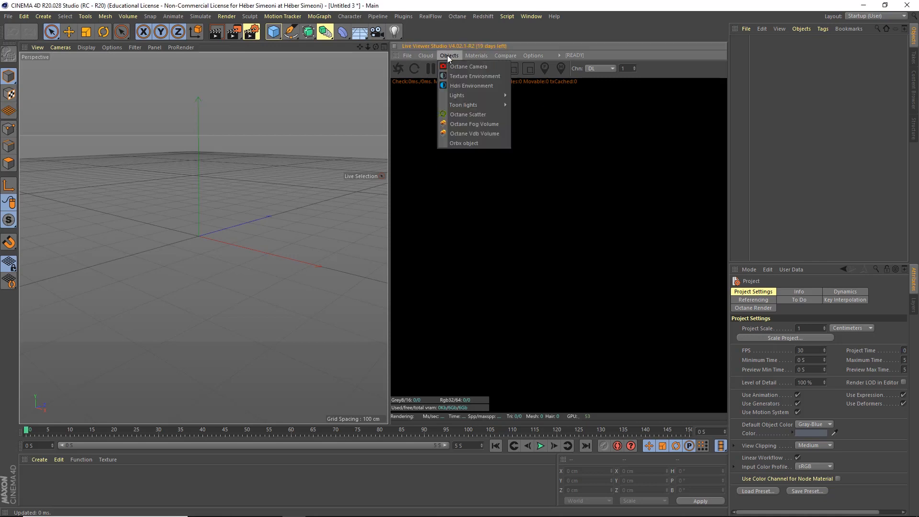
pyautogui.moveTo(466, 95)
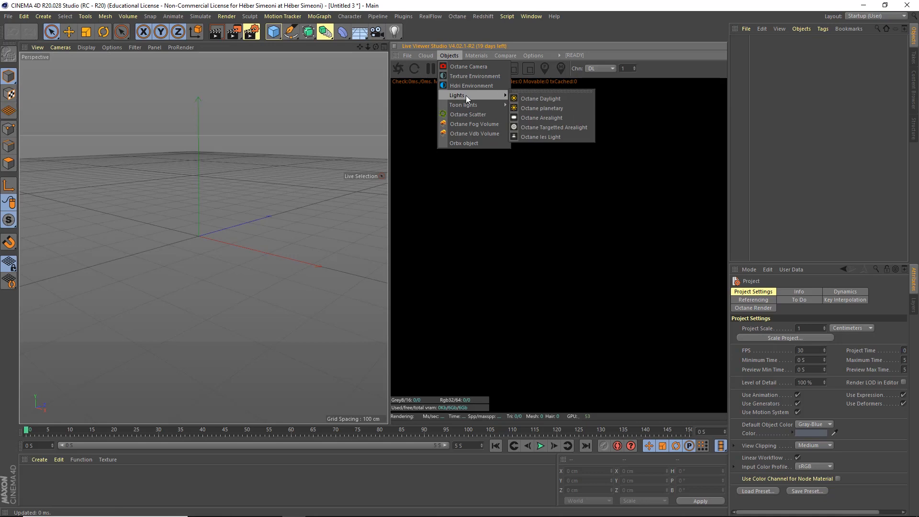
pyautogui.click(541, 119)
pyautogui.keyDown('alt'); pyautogui.moveTo(258, 248); pyautogui.dragTo(221, 260); pyautogui.keyUp('alt')
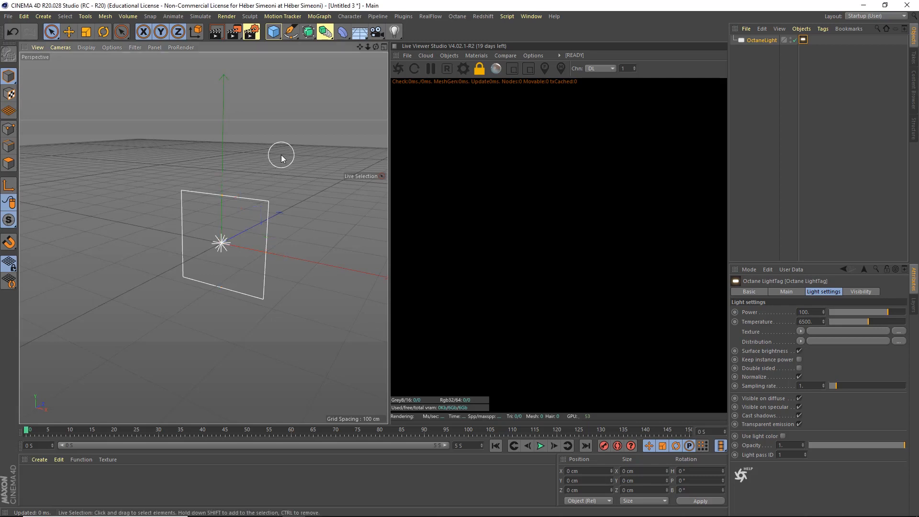
pyautogui.click(242, 199)
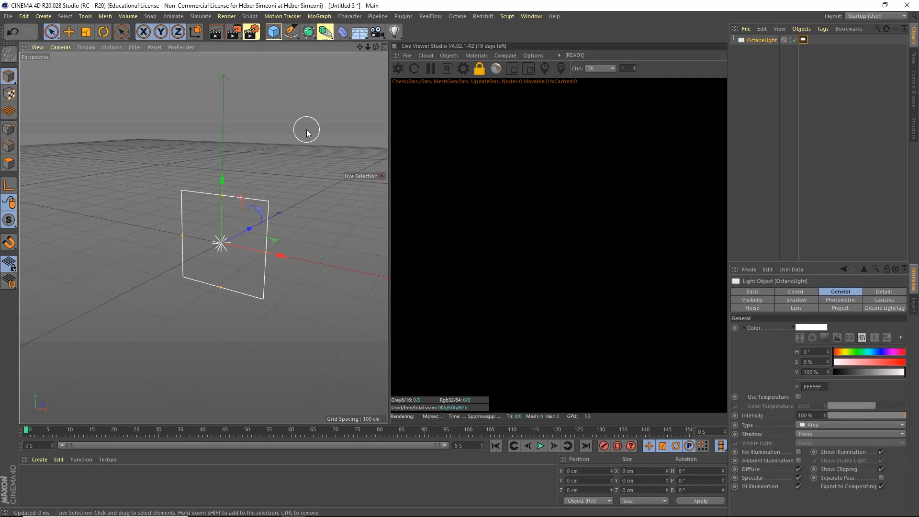
# Add a floor beneath the area light and start the Octane live render.
pyautogui.click(359, 35)
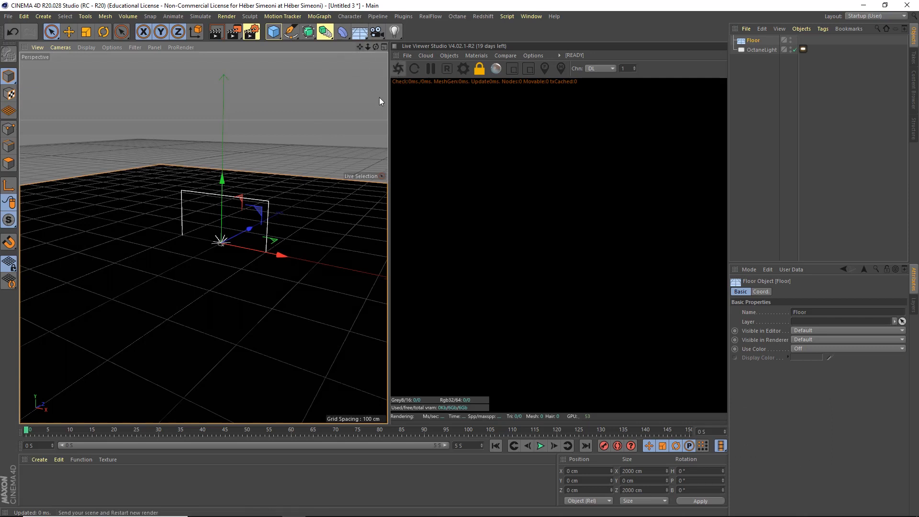
pyautogui.click(398, 70)
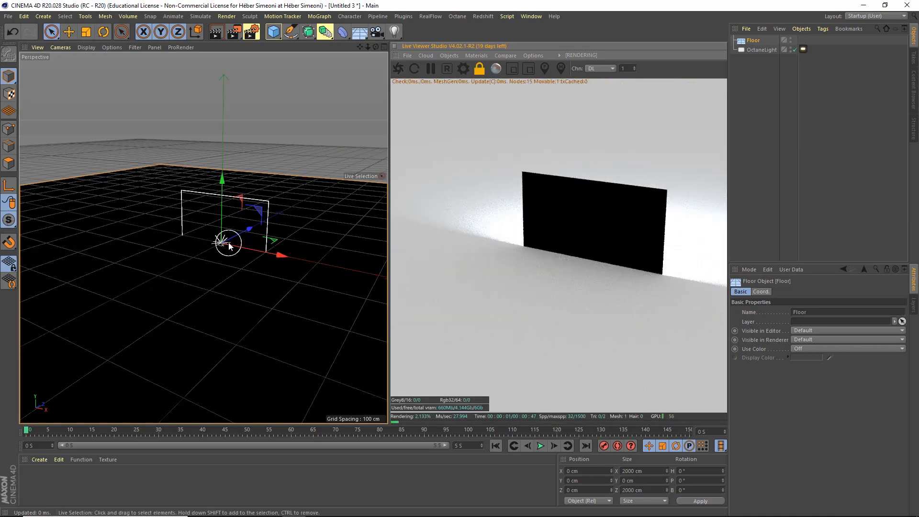
pyautogui.scroll(-3, 224, 243)
pyautogui.keyDown('alt'); pyautogui.moveTo(218, 249); pyautogui.dragTo(277, 257); pyautogui.keyUp('alt')
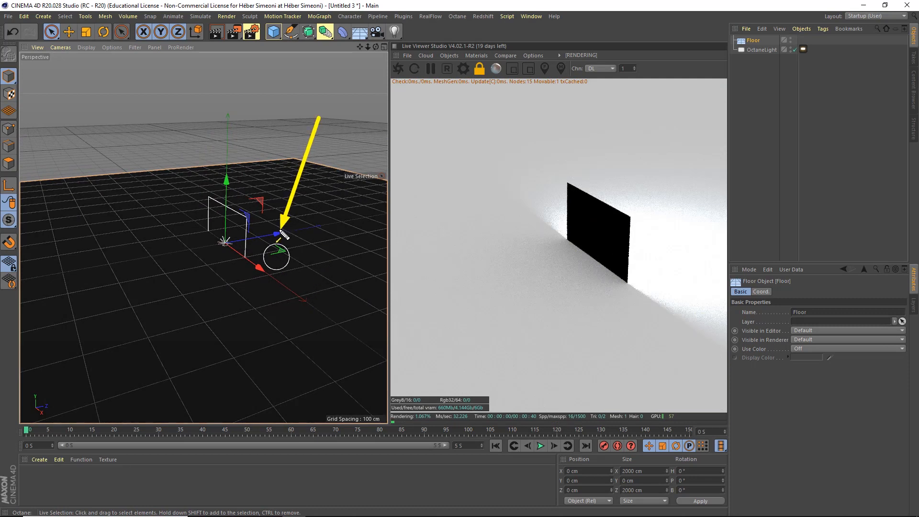
# Raise the Octane area light above the floor to a Y position of about 130 cm.
pyautogui.moveTo(227, 181)
pyautogui.mouseDown()
pyautogui.moveTo(229, 143)
pyautogui.moveTo(231, 192)
pyautogui.mouseUp()
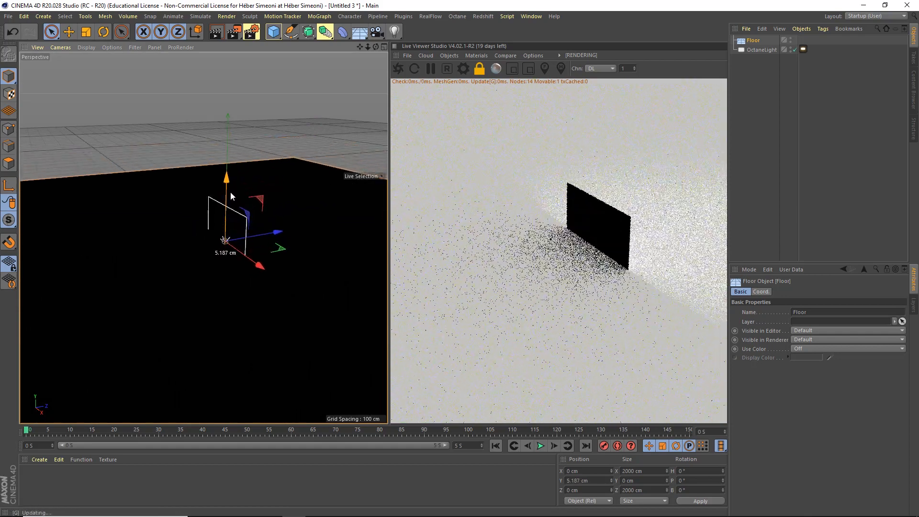
pyautogui.click(759, 50)
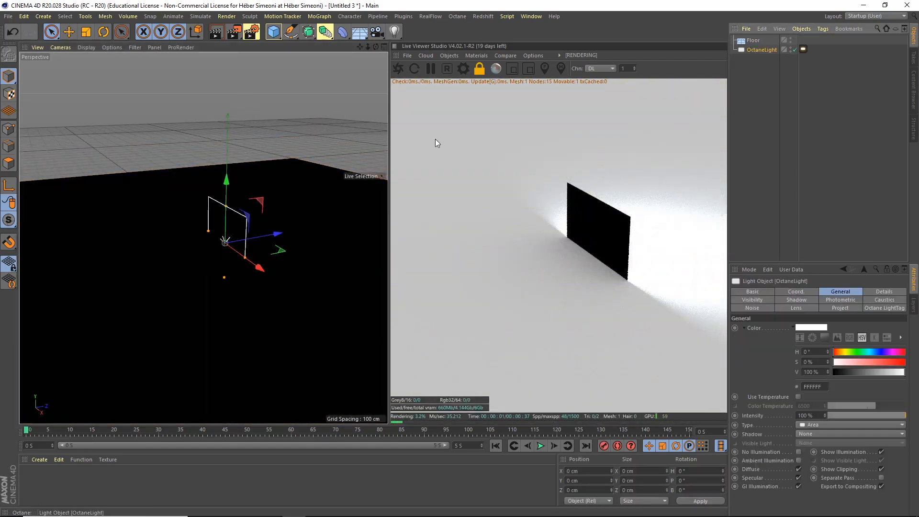
pyautogui.moveTo(227, 181); pyautogui.dragTo(233, 131)
pyautogui.scroll(-3, 266, 217)
pyautogui.keyDown('alt'); pyautogui.moveTo(269, 223); pyautogui.dragTo(191, 247, button='middle'); pyautogui.keyUp('alt')
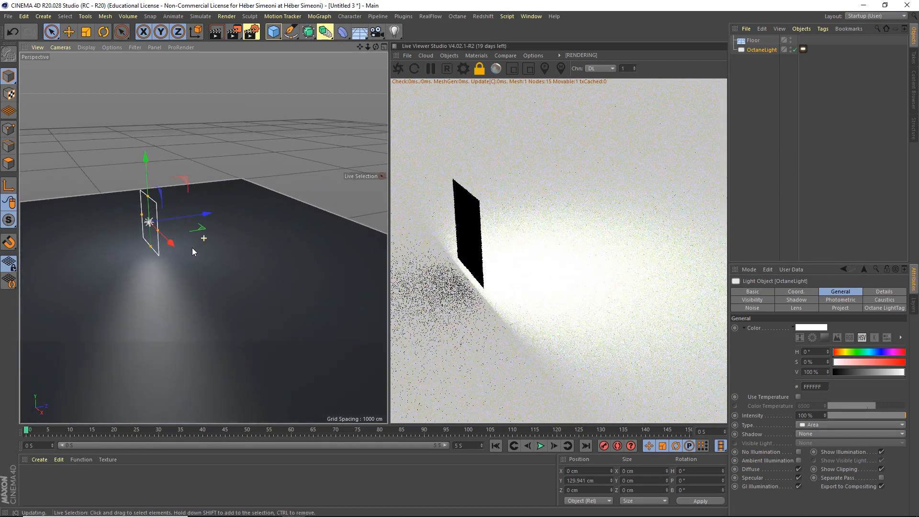
pyautogui.keyDown('alt'); pyautogui.moveTo(191, 248); pyautogui.dragTo(205, 250); pyautogui.keyUp('alt')
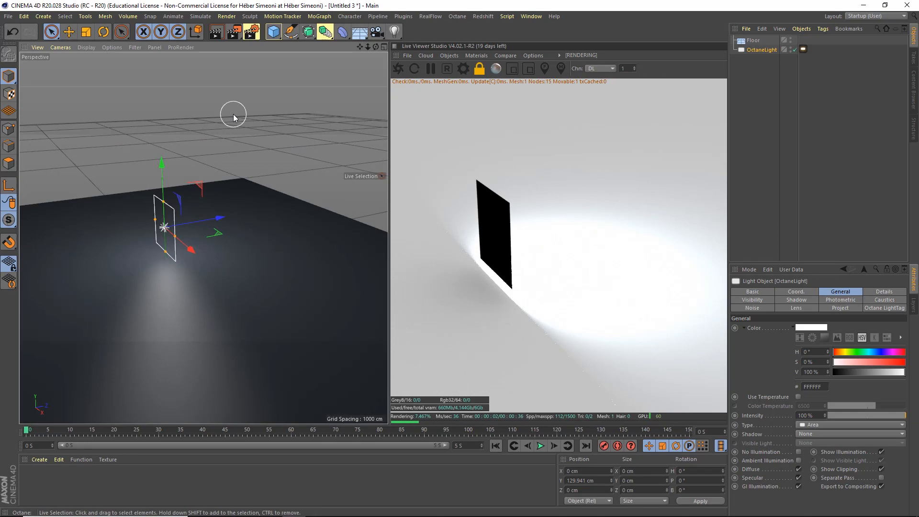
# Add a Cone primitive to the scene at the area light's location.
pyautogui.keyDown('alt'); pyautogui.moveTo(216, 258); pyautogui.dragTo(214, 197); pyautogui.keyUp('alt')
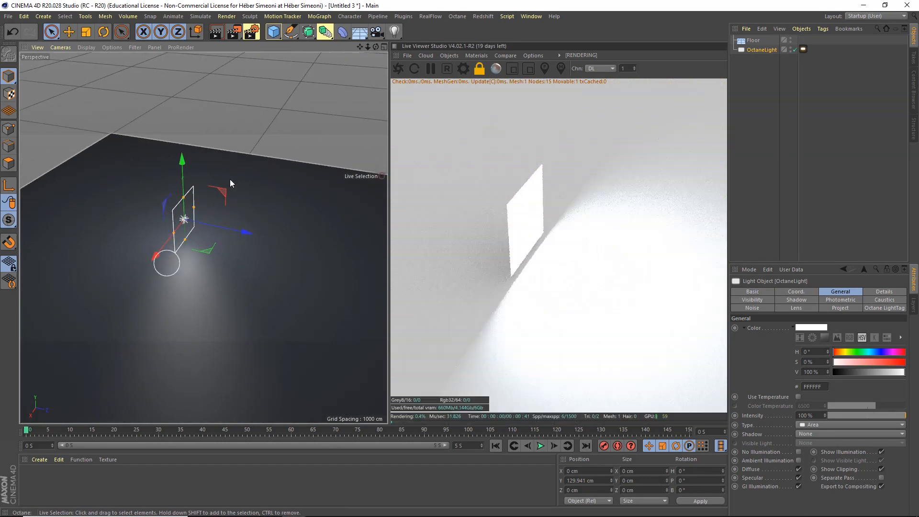
pyautogui.click(271, 33)
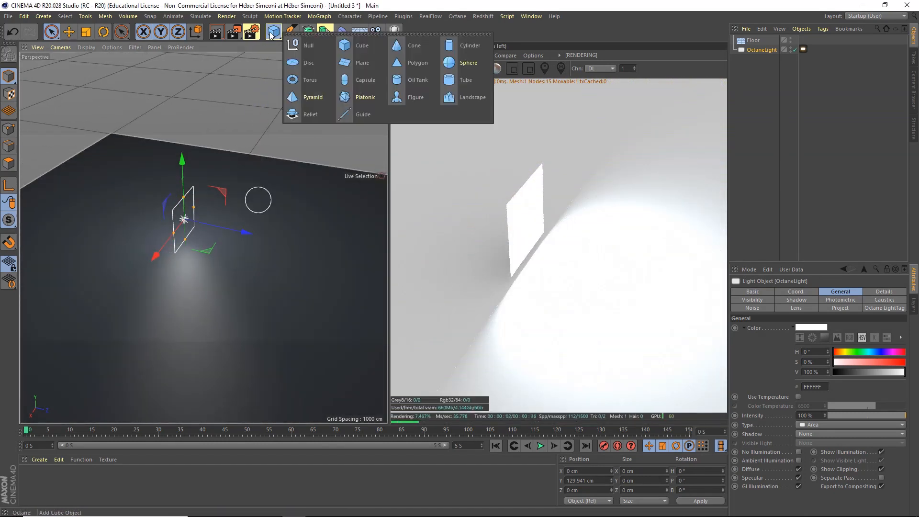
pyautogui.click(424, 47)
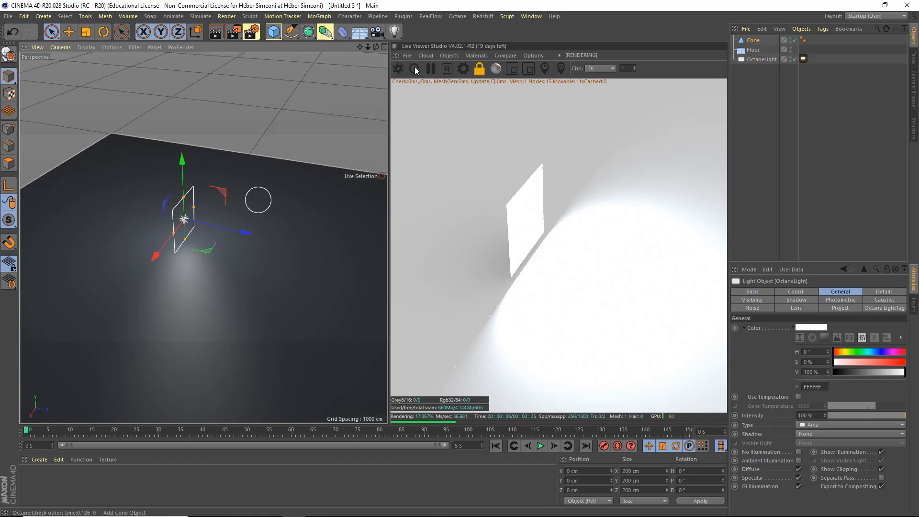
pyautogui.keyDown('alt'); pyautogui.moveTo(197, 242); pyautogui.dragTo(244, 246); pyautogui.keyUp('alt')
pyautogui.scroll(5, 211, 238)
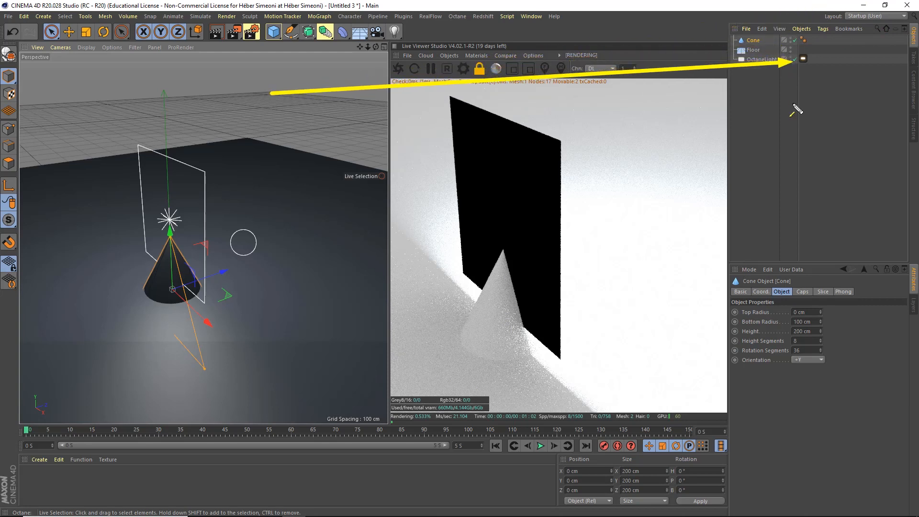
# Disable the Octane light and hide it in the viewport.
pyautogui.press('Escape')
pyautogui.click(795, 59)
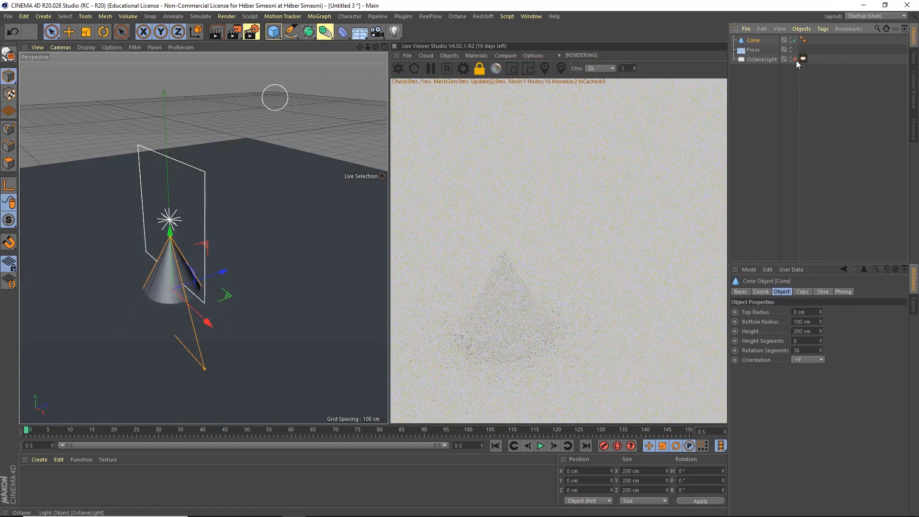
pyautogui.keyDown('alt'); pyautogui.moveTo(329, 245); pyautogui.dragTo(251, 225); pyautogui.keyUp('alt')
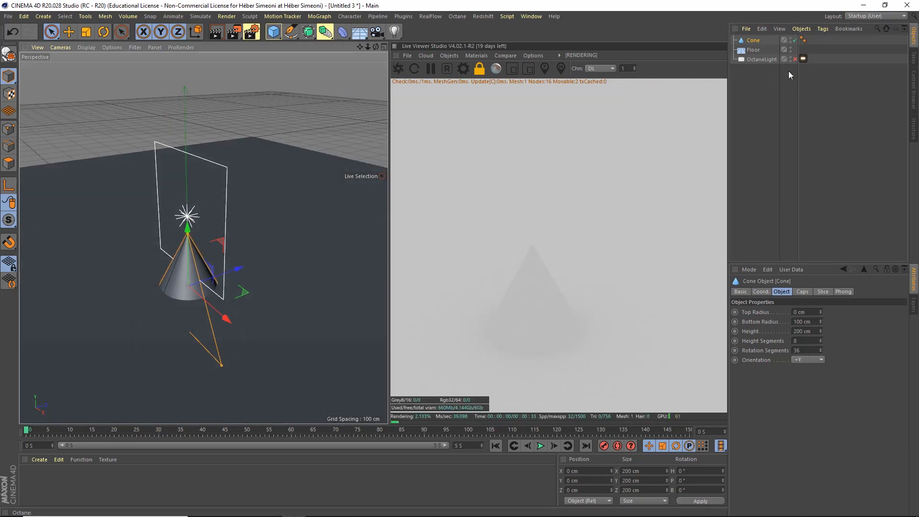
pyautogui.hotkey('ctrl', '2')
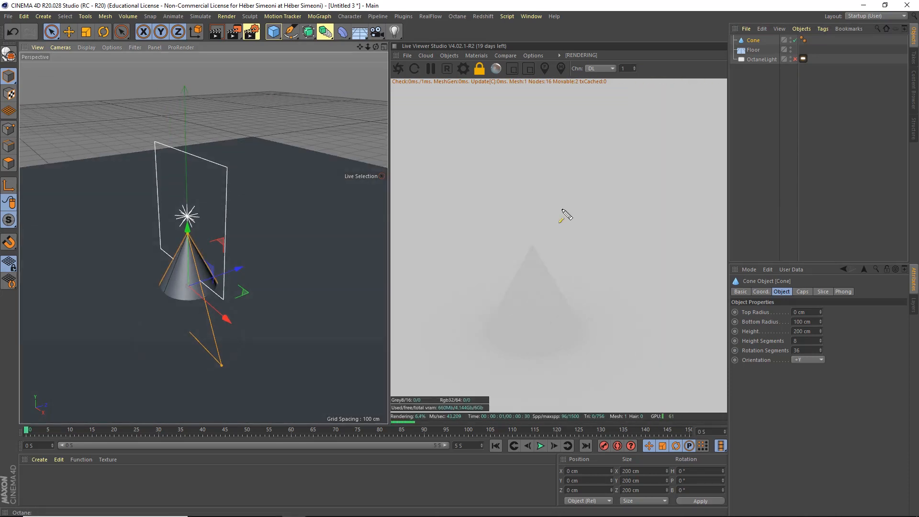
pyautogui.moveTo(237, 169)
pyautogui.mouseDown()
pyautogui.moveTo(232, 174)
pyautogui.moveTo(824, 55)
pyautogui.moveTo(781, 63)
pyautogui.moveTo(789, 58)
pyautogui.mouseUp()
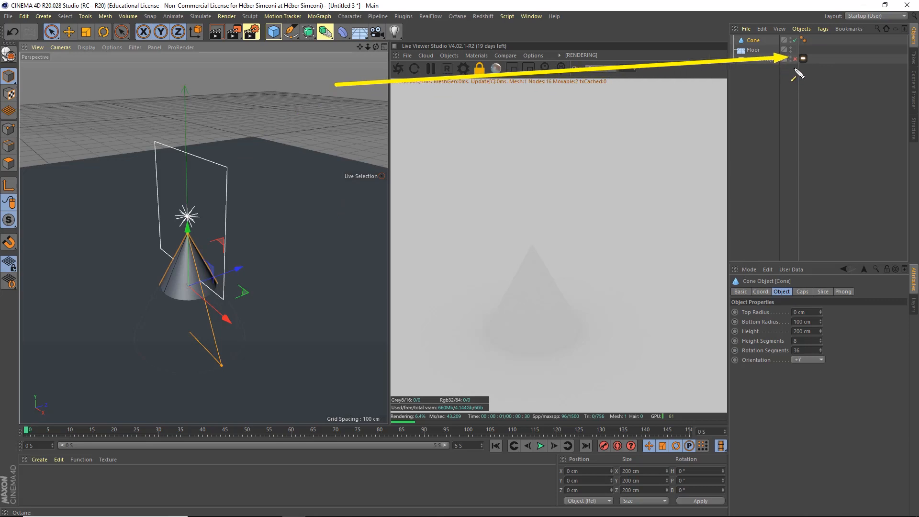
pyautogui.press('Escape')
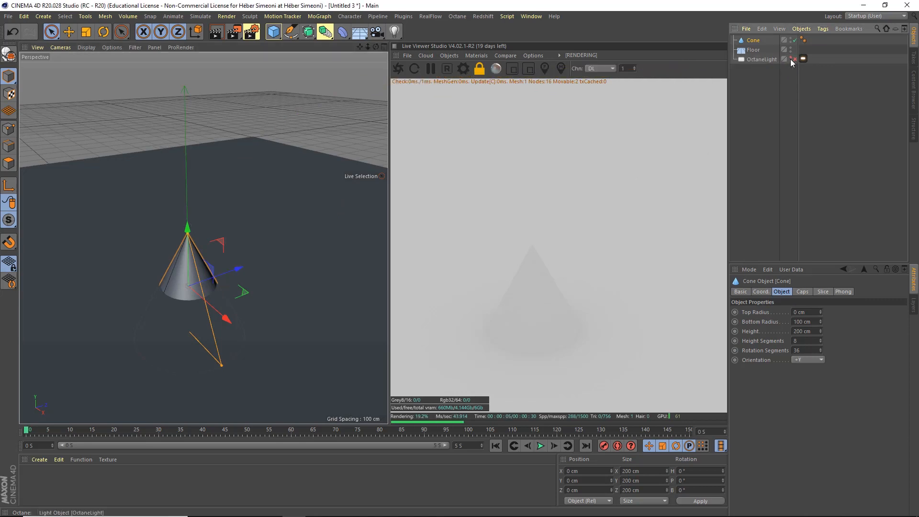
pyautogui.keyDown('alt'); pyautogui.moveTo(226, 256); pyautogui.dragTo(190, 253); pyautogui.keyUp('alt')
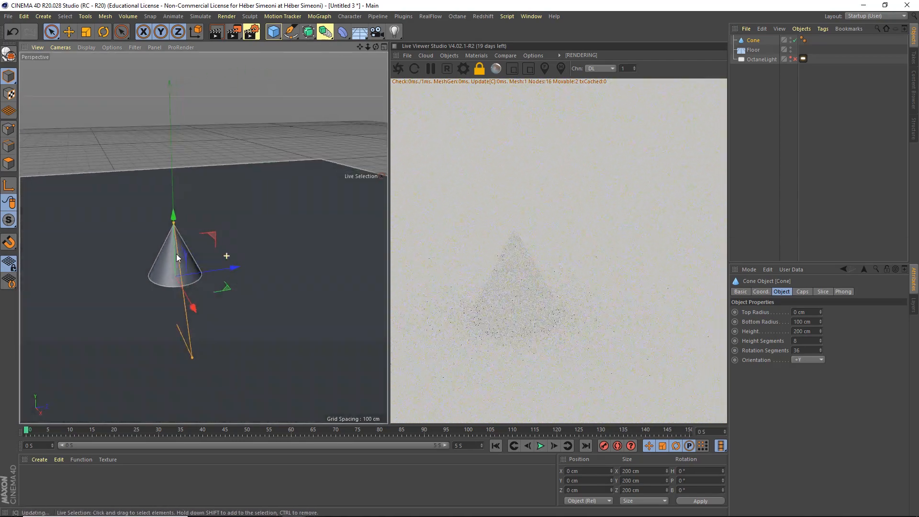
# Raise the cone above the floor to a Y position of about 141 cm.
pyautogui.moveTo(161, 196); pyautogui.dragTo(157, 114)
pyautogui.keyDown('alt'); pyautogui.moveTo(237, 146); pyautogui.dragTo(302, 182, button='middle'); pyautogui.keyUp('alt')
pyautogui.keyDown('alt'); pyautogui.moveTo(301, 183); pyautogui.dragTo(246, 220, button='right'); pyautogui.keyUp('alt')
pyautogui.keyDown('alt'); pyautogui.moveTo(246, 220); pyautogui.dragTo(196, 223, button='middle'); pyautogui.keyUp('alt')
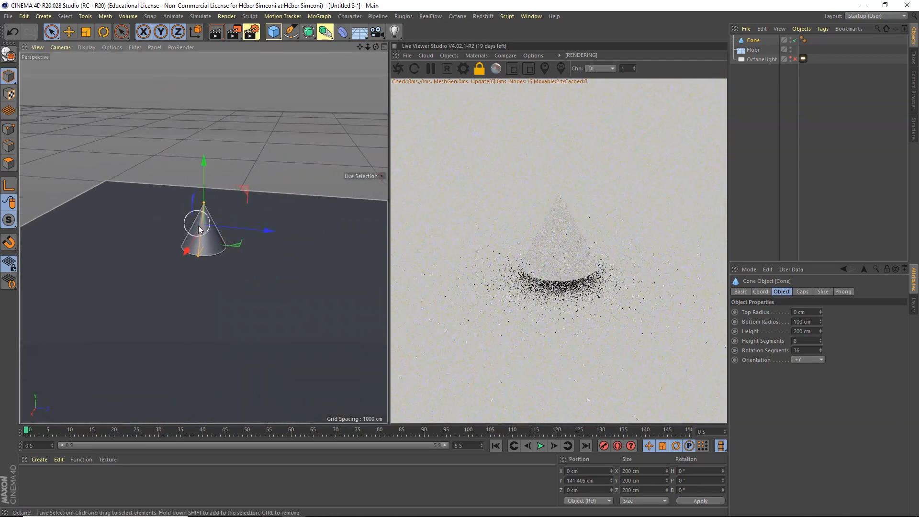
pyautogui.keyDown('alt'); pyautogui.moveTo(198, 226); pyautogui.dragTo(257, 231, button='right'); pyautogui.keyUp('alt')
pyautogui.moveTo(383, 74); pyautogui.dragTo(216, 199)
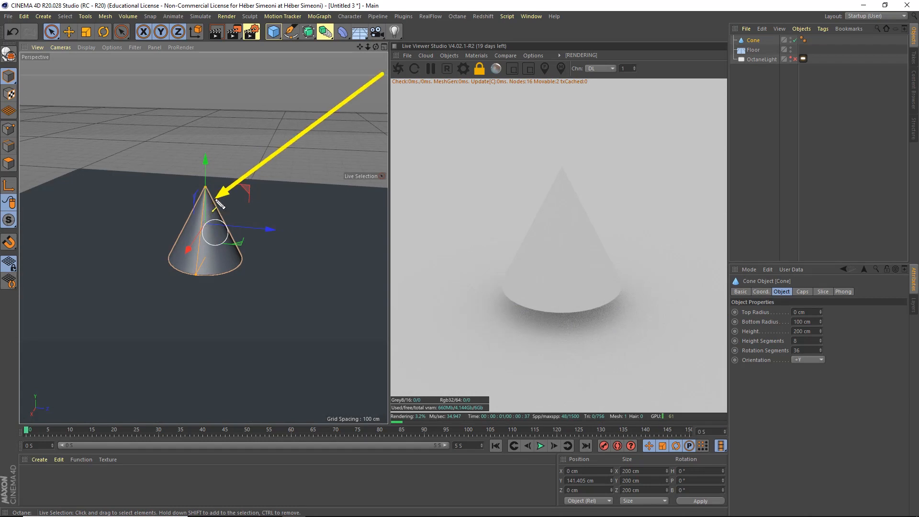
# Turn off the cone's caps so its base is open.
pyautogui.moveTo(381, 73)
pyautogui.mouseDown()
pyautogui.moveTo(763, 17)
pyautogui.moveTo(752, 45)
pyautogui.moveTo(884, 205)
pyautogui.moveTo(914, 273)
pyautogui.moveTo(821, 264)
pyautogui.moveTo(801, 287)
pyautogui.moveTo(808, 296)
pyautogui.mouseUp()
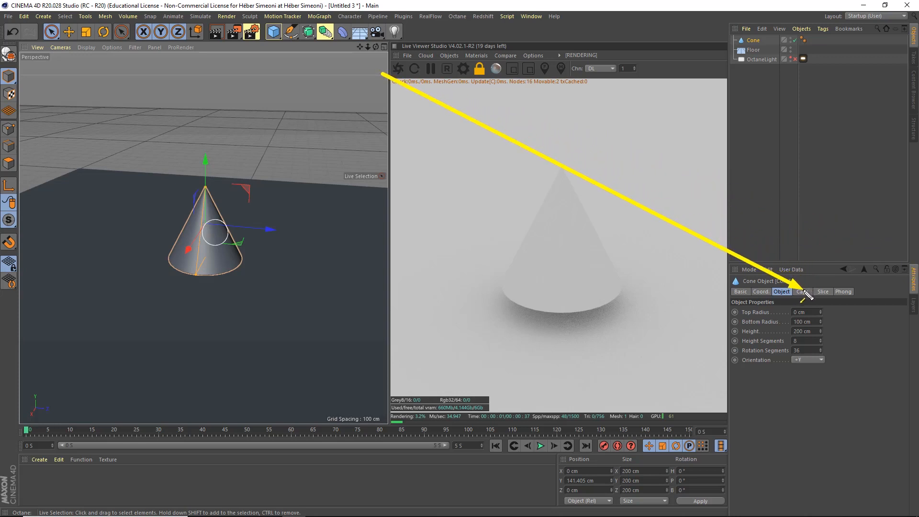
pyautogui.click(804, 292)
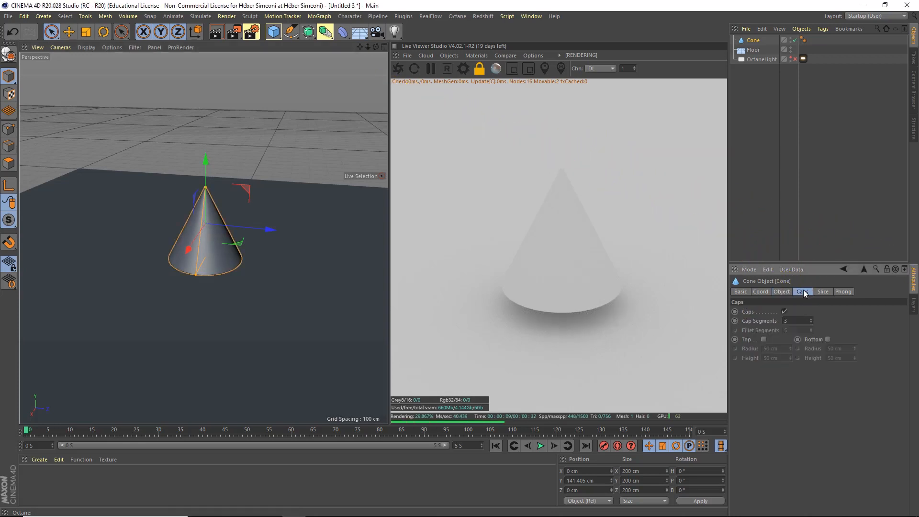
pyautogui.click(785, 311)
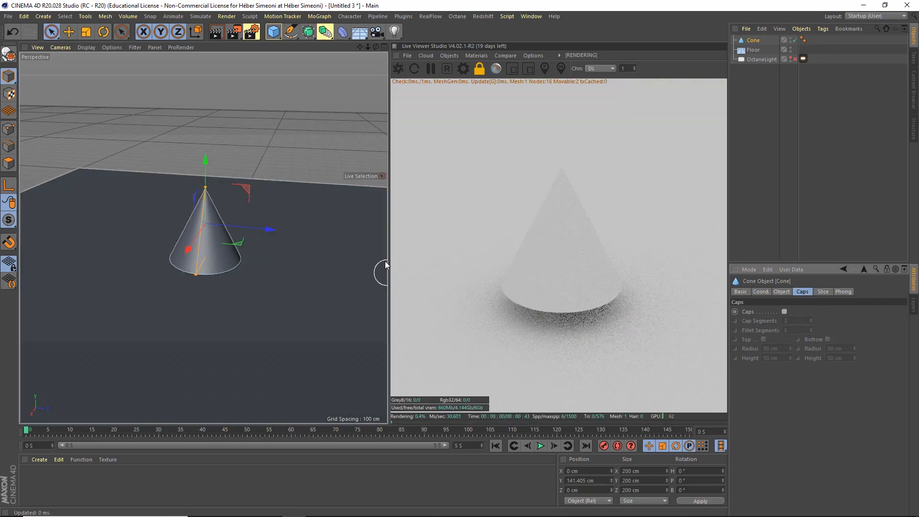
# Hide the floor in the editor and the renderer, and view the cone's open base from below.
pyautogui.click(355, 199)
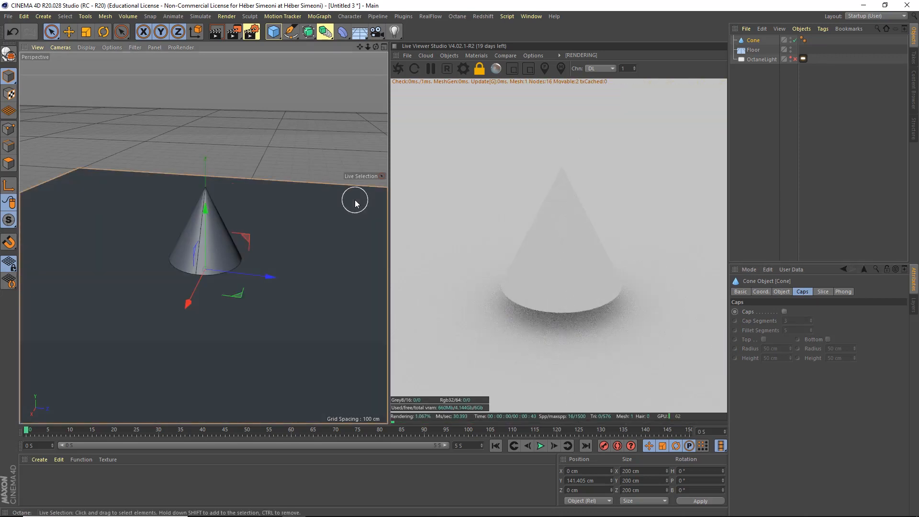
pyautogui.doubleClick(790, 48)
pyautogui.keyDown('alt'); pyautogui.moveTo(208, 258); pyautogui.dragTo(266, 238, button='right'); pyautogui.keyUp('alt')
pyautogui.keyDown('alt'); pyautogui.moveTo(181, 269); pyautogui.dragTo(189, 165); pyautogui.keyUp('alt')
pyautogui.keyDown('alt'); pyautogui.moveTo(213, 235); pyautogui.dragTo(216, 190, button='middle'); pyautogui.keyUp('alt')
pyautogui.doubleClick(791, 52)
pyautogui.keyDown('alt'); pyautogui.moveTo(272, 221); pyautogui.dragTo(225, 245, button='right'); pyautogui.keyUp('alt')
pyautogui.keyDown('alt'); pyautogui.moveTo(226, 245); pyautogui.dragTo(228, 196); pyautogui.keyUp('alt')
pyautogui.keyDown('alt'); pyautogui.moveTo(228, 197); pyautogui.dragTo(220, 235, button='middle'); pyautogui.keyUp('alt')
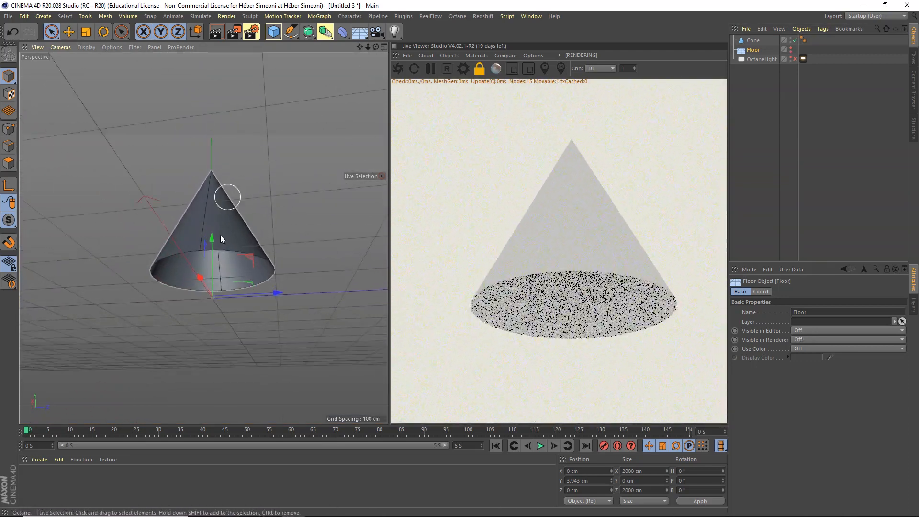
pyautogui.keyDown('alt'); pyautogui.moveTo(305, 214); pyautogui.dragTo(526, 155, button='right'); pyautogui.keyUp('alt')
pyautogui.keyDown('alt'); pyautogui.moveTo(289, 230); pyautogui.dragTo(268, 237, button='right'); pyautogui.keyUp('alt')
pyautogui.keyDown('alt'); pyautogui.moveTo(269, 238); pyautogui.dragTo(272, 218); pyautogui.keyUp('alt')
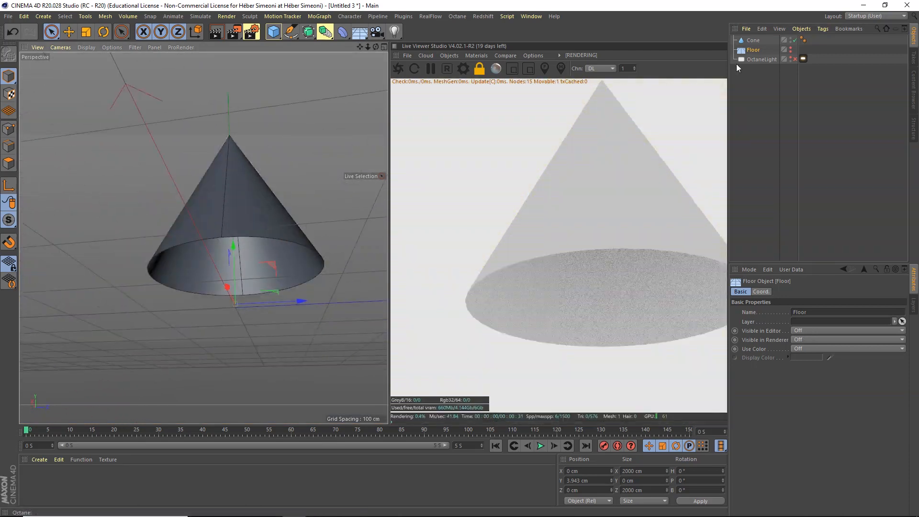
# Toggle the cone's caps on and off to compare the closed and open base, leaving them off.
pyautogui.click(752, 41)
pyautogui.click(784, 311)
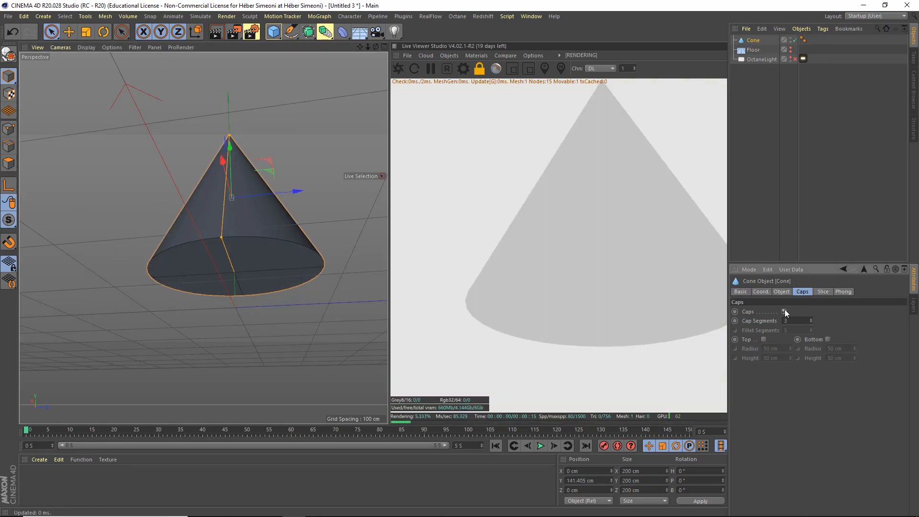
pyautogui.click(784, 312)
pyautogui.click(784, 311)
pyautogui.click(784, 312)
pyautogui.click(784, 311)
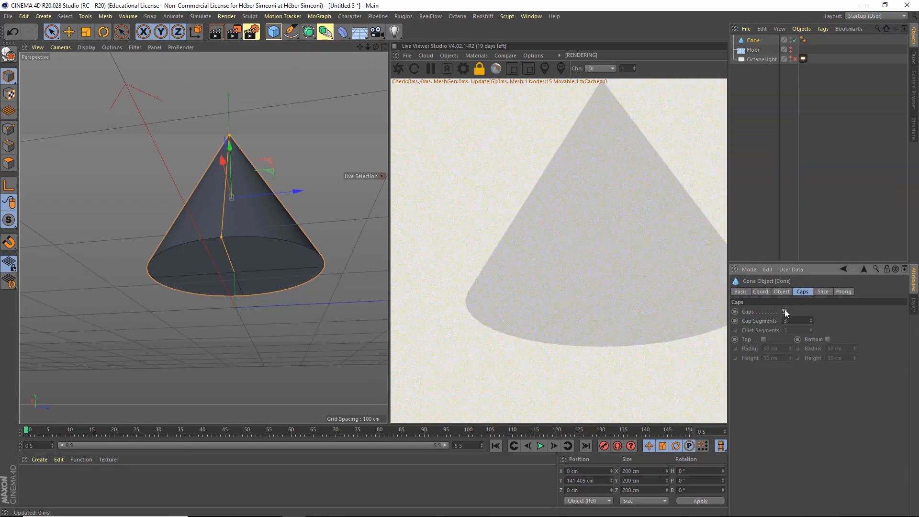
pyautogui.click(783, 312)
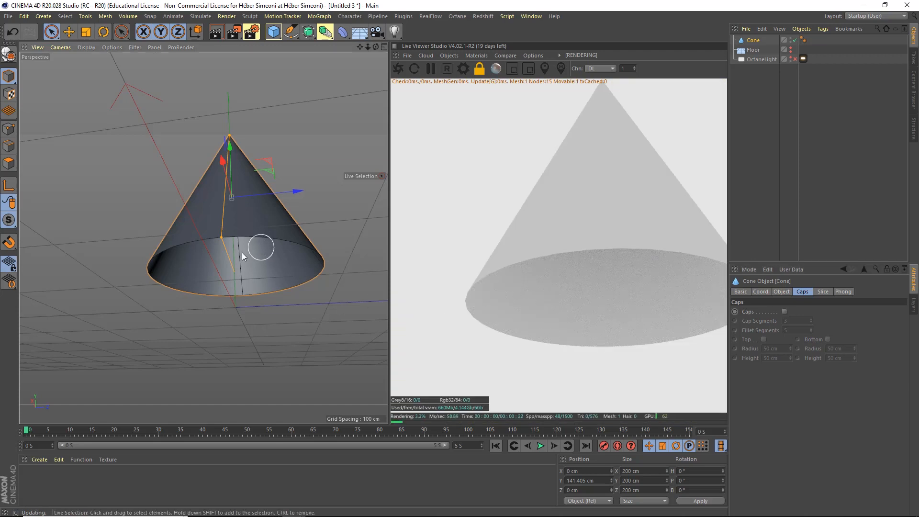
pyautogui.scroll(-5, 242, 251)
pyautogui.moveTo(238, 243)
pyautogui.keyDown('alt'); pyautogui.mouseDown()
pyautogui.moveTo(254, 236)
pyautogui.moveTo(228, 252)
pyautogui.mouseUp(); pyautogui.keyUp('alt')
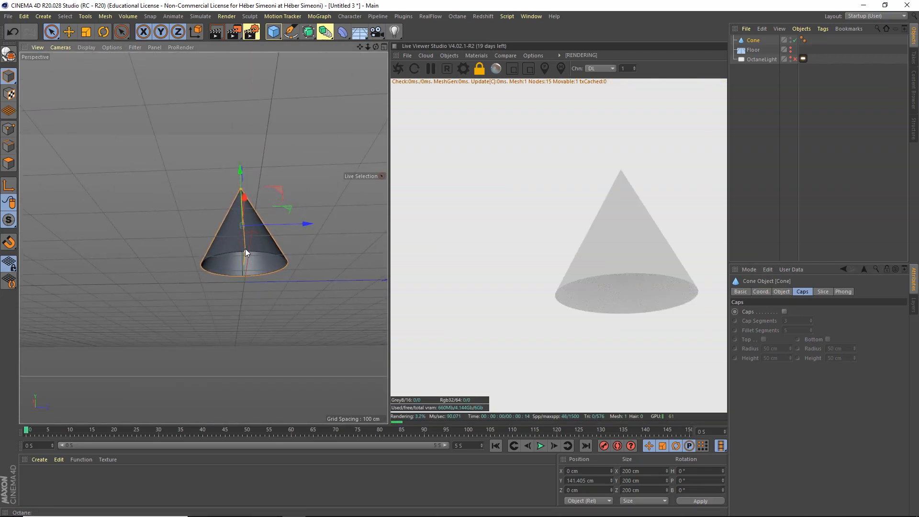
# Restore the floor's default visibility and return to a view from above the floor.
pyautogui.keyDown('alt'); pyautogui.click(791, 52); pyautogui.keyUp('alt')
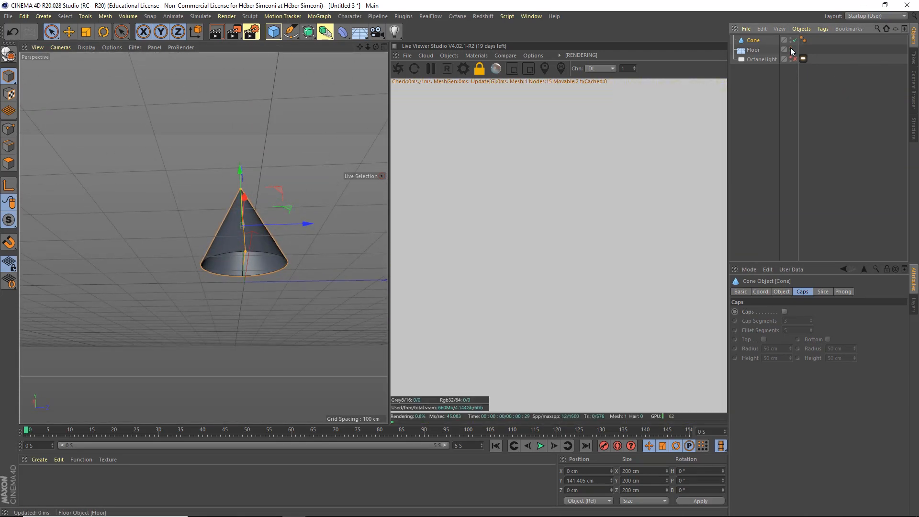
pyautogui.keyDown('alt'); pyautogui.moveTo(245, 203); pyautogui.dragTo(270, 272); pyautogui.keyUp('alt')
pyautogui.keyDown('alt'); pyautogui.moveTo(193, 91); pyautogui.dragTo(228, 239, button='middle'); pyautogui.keyUp('alt')
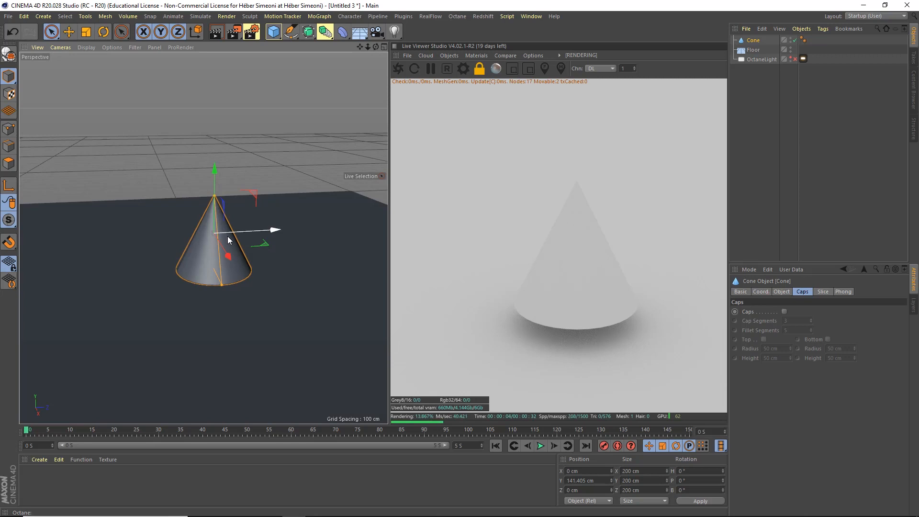
# Raise the cone higher above the floor to a Y position of about 367 cm.
pyautogui.click(744, 70)
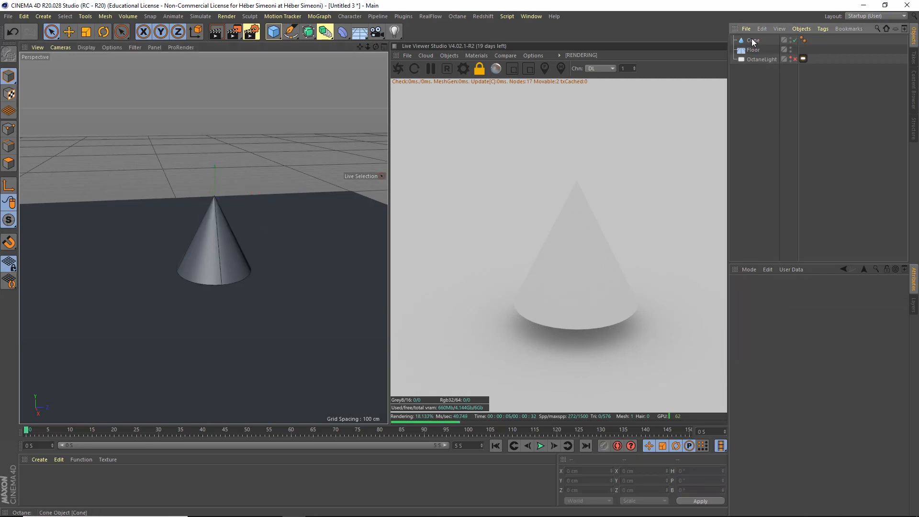
pyautogui.click(752, 41)
pyautogui.keyDown('alt'); pyautogui.moveTo(239, 202); pyautogui.dragTo(230, 244, button='middle'); pyautogui.keyUp('alt')
pyautogui.moveTo(205, 227); pyautogui.dragTo(205, 135)
pyautogui.scroll(-5, 232, 237)
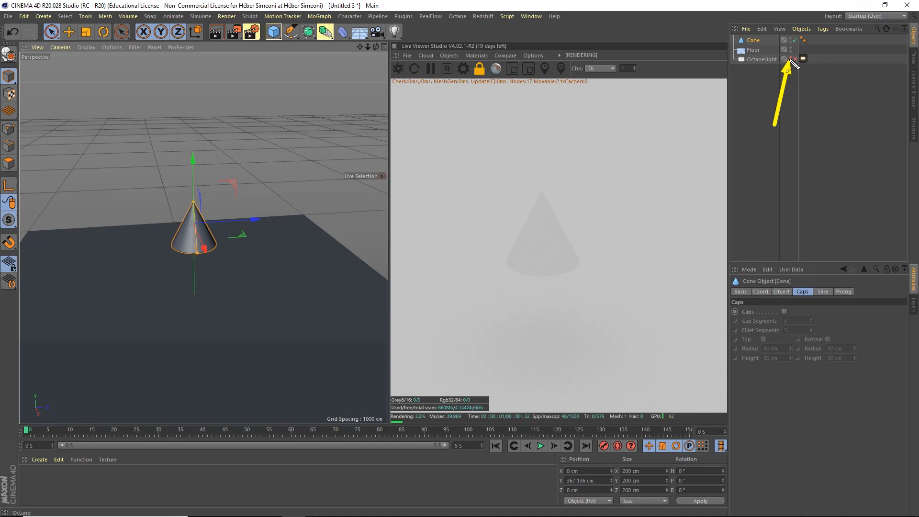
# Enable the Octane light again and show it in the viewport below the cone.
pyautogui.click(795, 59)
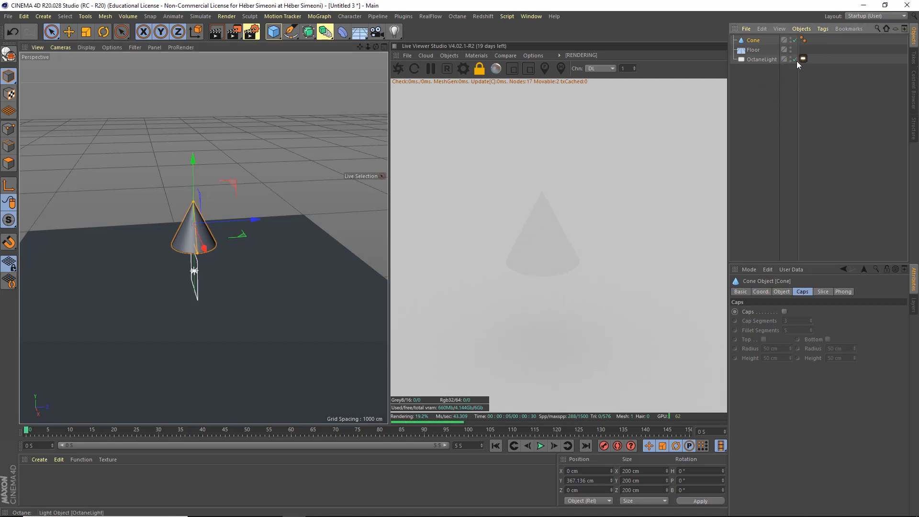
pyautogui.scroll(10, 237, 245)
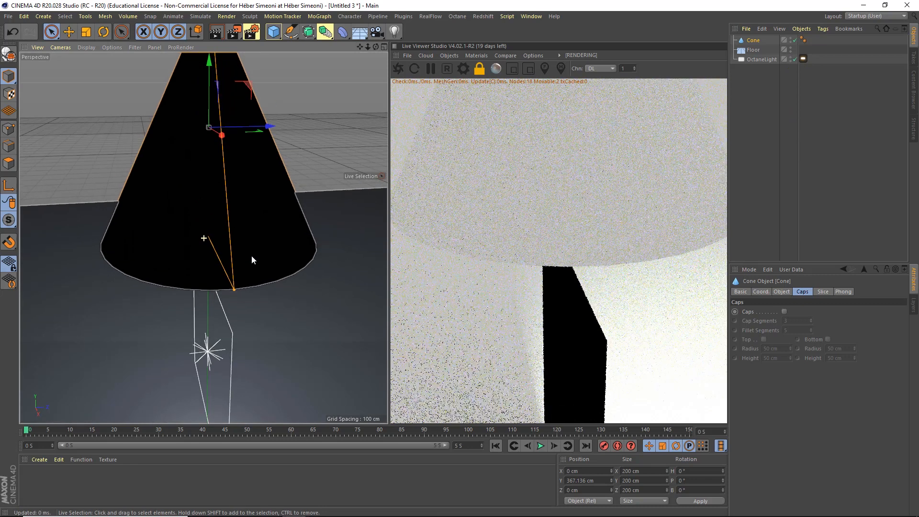
pyautogui.scroll(-3, 251, 254)
pyautogui.scroll(1, 250, 250)
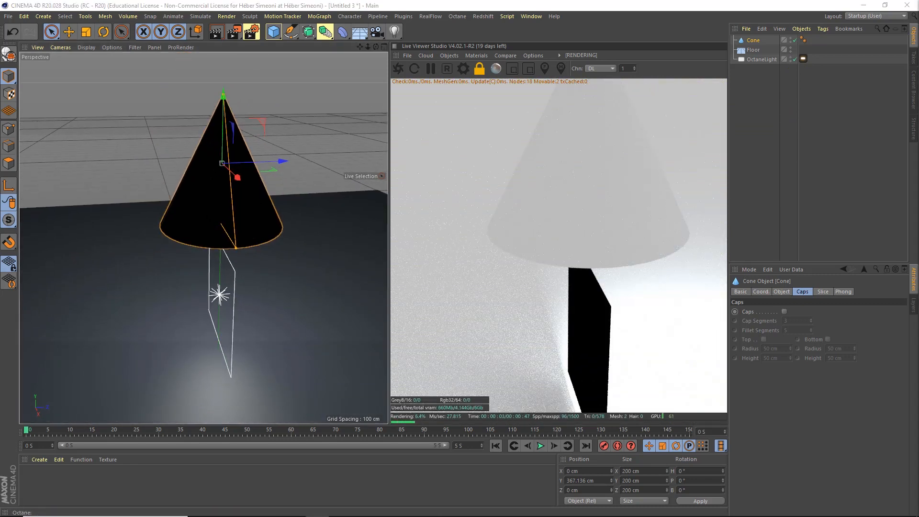
# Rotate the Octane light to a pitch of -90° so it lies horizontally beneath the cone.
pyautogui.click(753, 60)
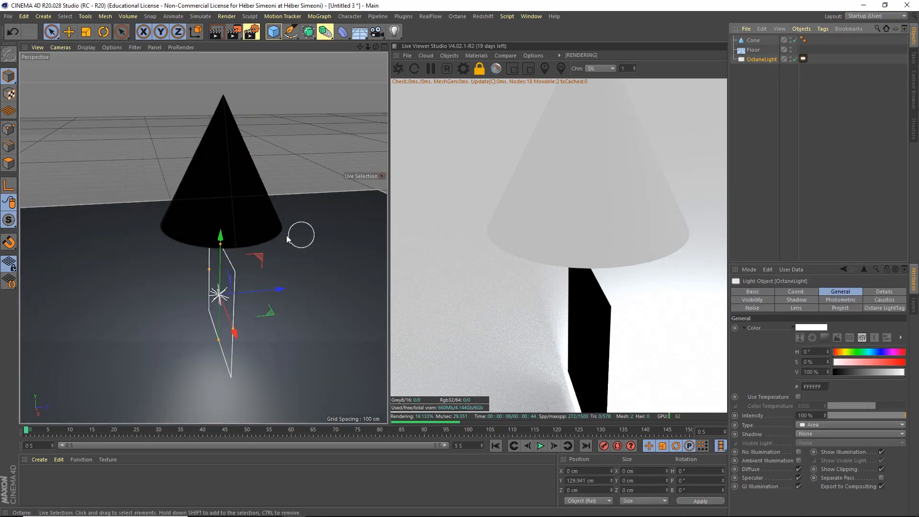
pyautogui.moveTo(98, 65); pyautogui.dragTo(106, 36)
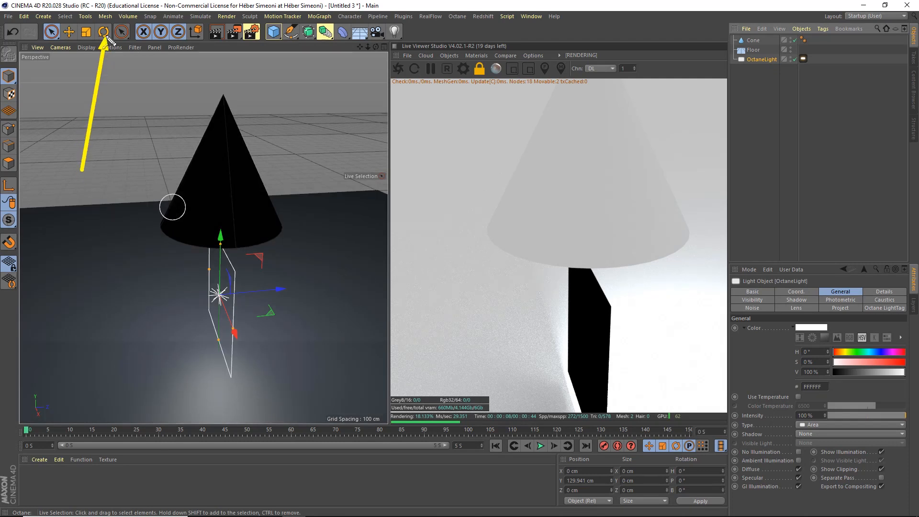
pyautogui.click(102, 34)
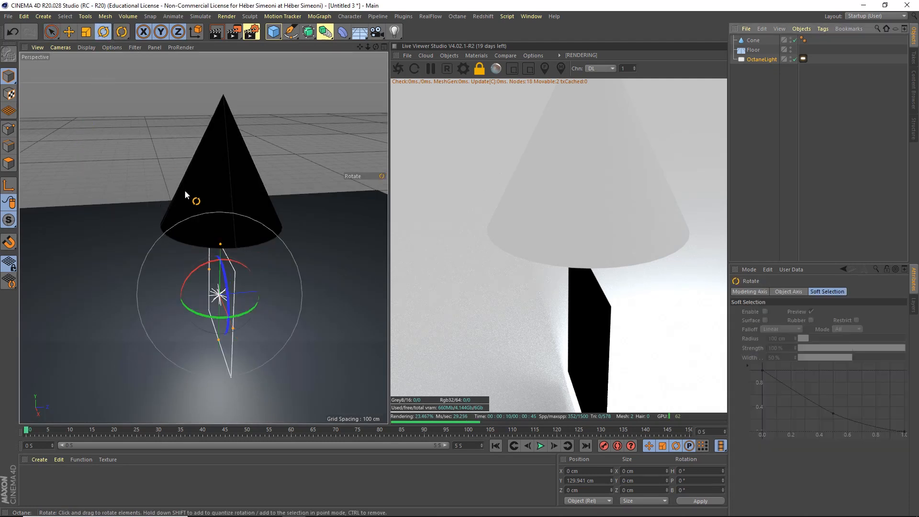
pyautogui.moveTo(195, 271); pyautogui.dragTo(261, 252)
pyautogui.hotkey('ctrl', 'z')
pyautogui.keyDown('alt'); pyautogui.moveTo(229, 294); pyautogui.dragTo(205, 242); pyautogui.keyUp('alt')
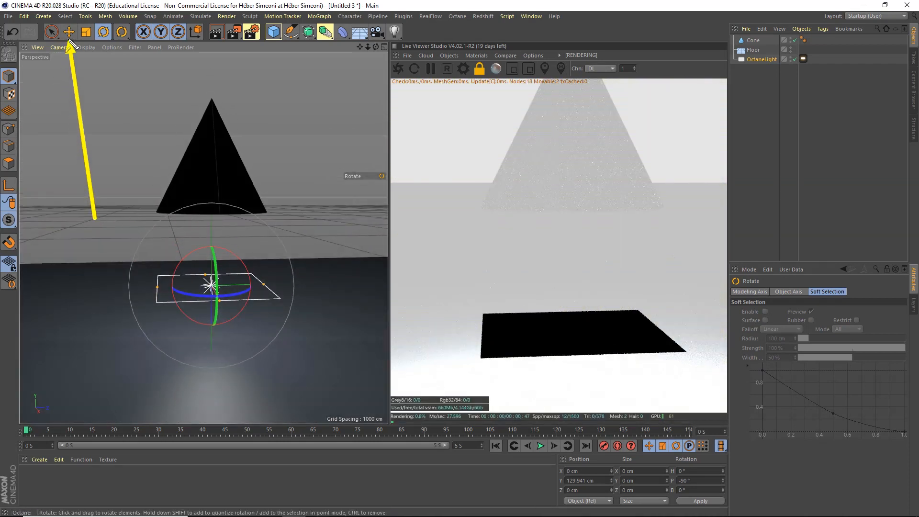
# Raise the Octane light into the open base of the cone, to a Y position of about 297 cm.
pyautogui.click(69, 32)
pyautogui.click(232, 275)
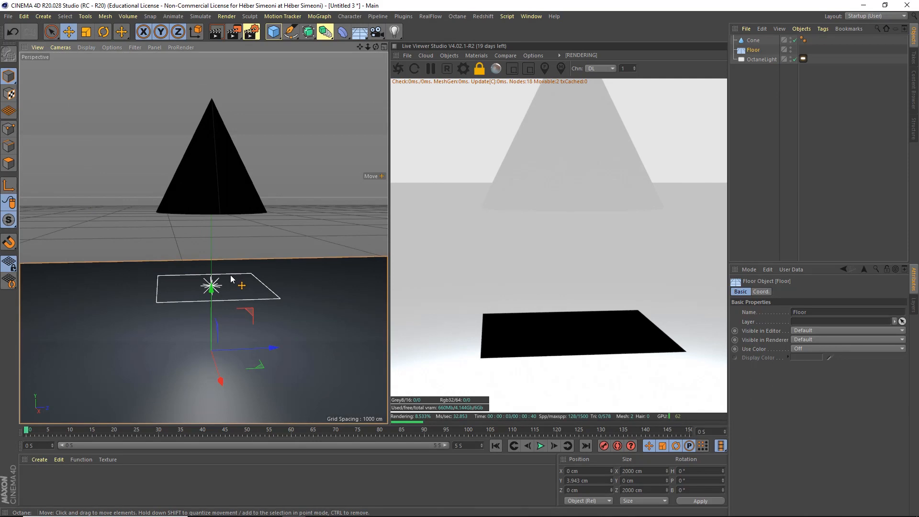
pyautogui.click(211, 287)
pyautogui.moveTo(212, 322); pyautogui.dragTo(212, 236)
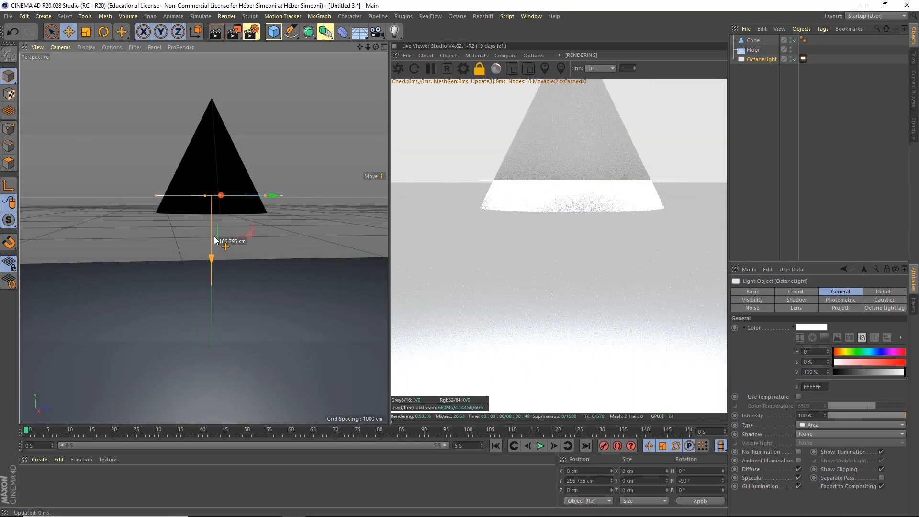
# Scale the Octane light down to about 109 cm so it fits inside the cone's opening.
pyautogui.keyDown('alt'); pyautogui.moveTo(226, 190); pyautogui.dragTo(227, 221, button='middle'); pyautogui.keyUp('alt')
pyautogui.keyDown('alt'); pyautogui.moveTo(226, 221); pyautogui.dragTo(238, 263); pyautogui.keyUp('alt')
pyautogui.scroll(3, 226, 223)
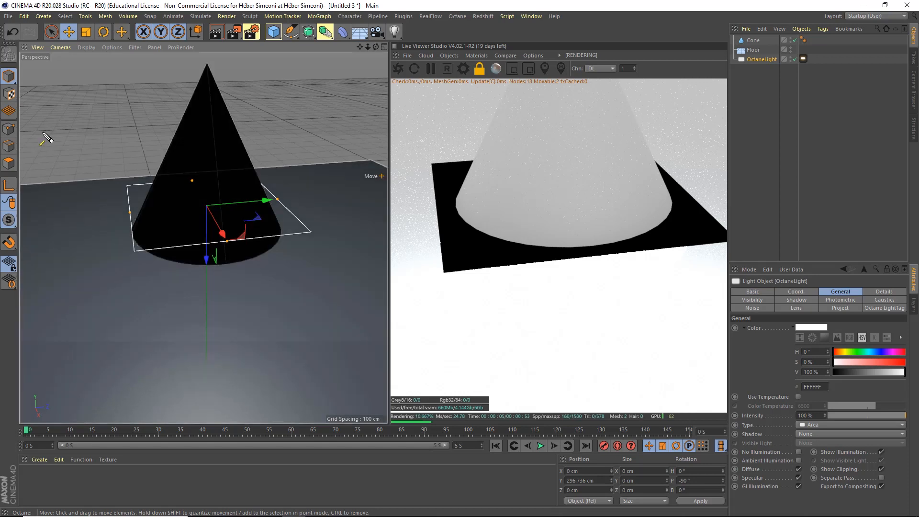
pyautogui.click(86, 35)
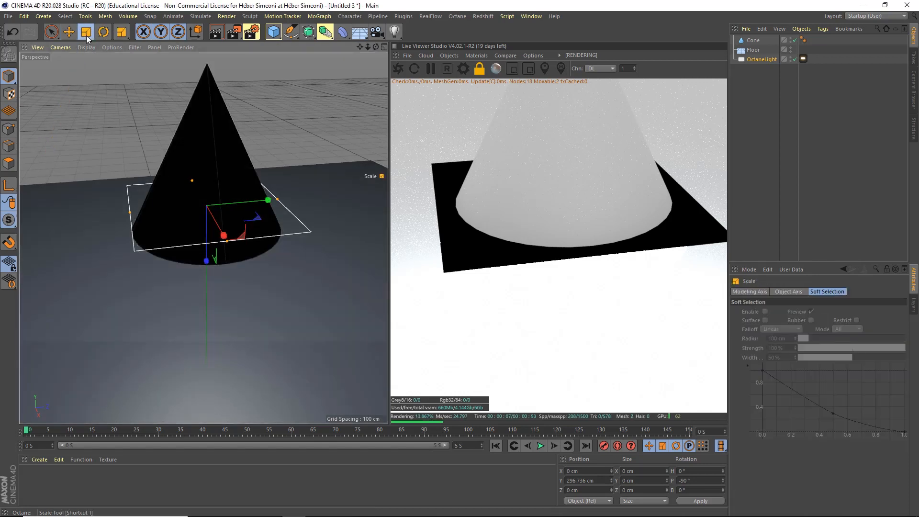
pyautogui.moveTo(358, 86); pyautogui.dragTo(317, 132)
pyautogui.keyDown('alt'); pyautogui.moveTo(207, 234); pyautogui.dragTo(199, 203); pyautogui.keyUp('alt')
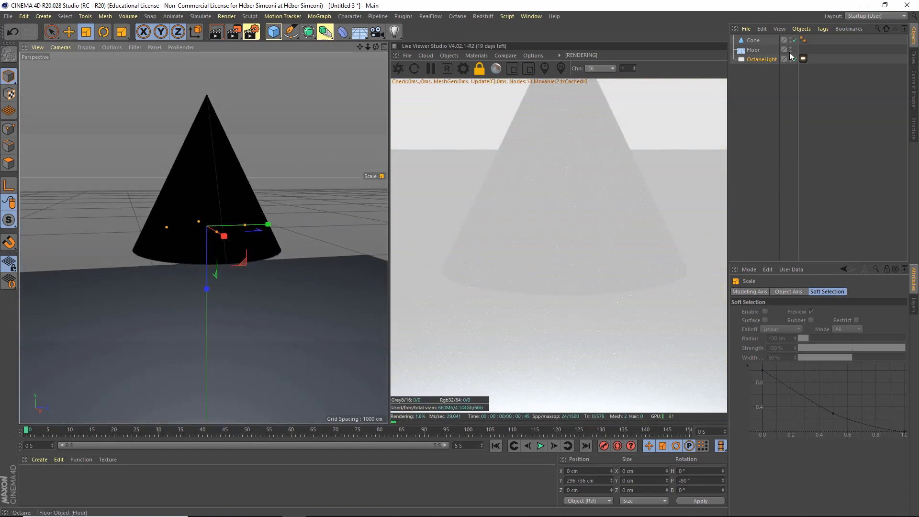
# Hide the floor from the render and view the light inside the cone from below.
pyautogui.click(790, 52)
pyautogui.keyDown('alt'); pyautogui.moveTo(266, 257); pyautogui.dragTo(272, 178); pyautogui.keyUp('alt')
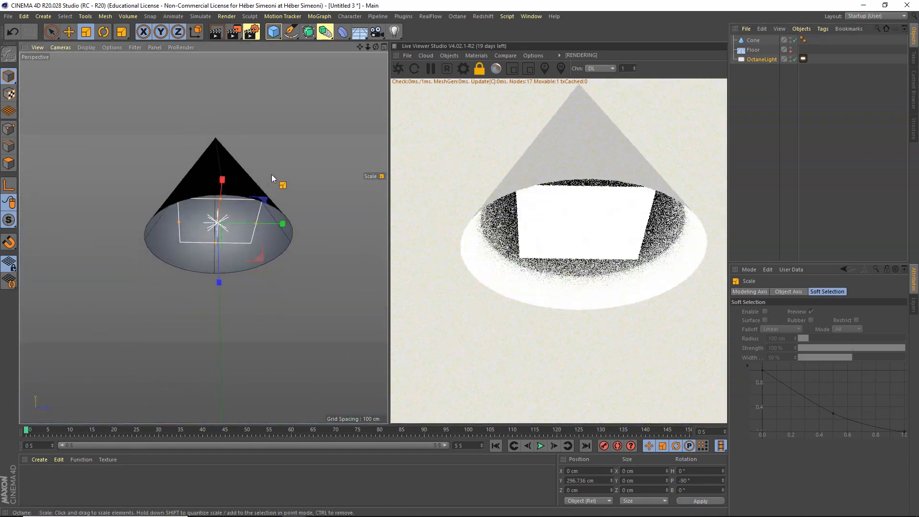
pyautogui.scroll(3, 272, 174)
pyautogui.keyDown('alt'); pyautogui.moveTo(271, 174); pyautogui.dragTo(277, 142, button='middle'); pyautogui.keyUp('alt')
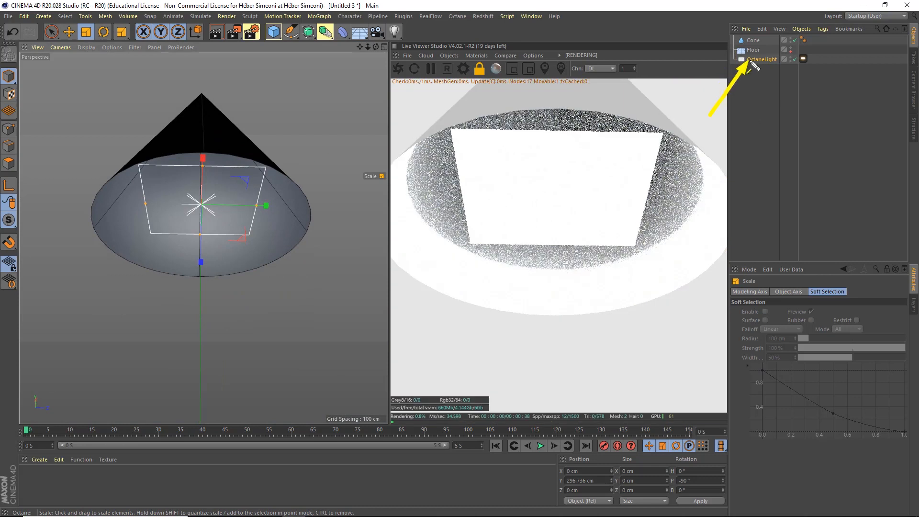
# Change the Octane light's area shape from rectangle to Disc.
pyautogui.moveTo(756, 65)
pyautogui.mouseDown()
pyautogui.moveTo(863, 181)
pyautogui.moveTo(907, 281)
pyautogui.mouseUp()
pyautogui.press('Escape')
pyautogui.click(782, 158)
pyautogui.click(759, 61)
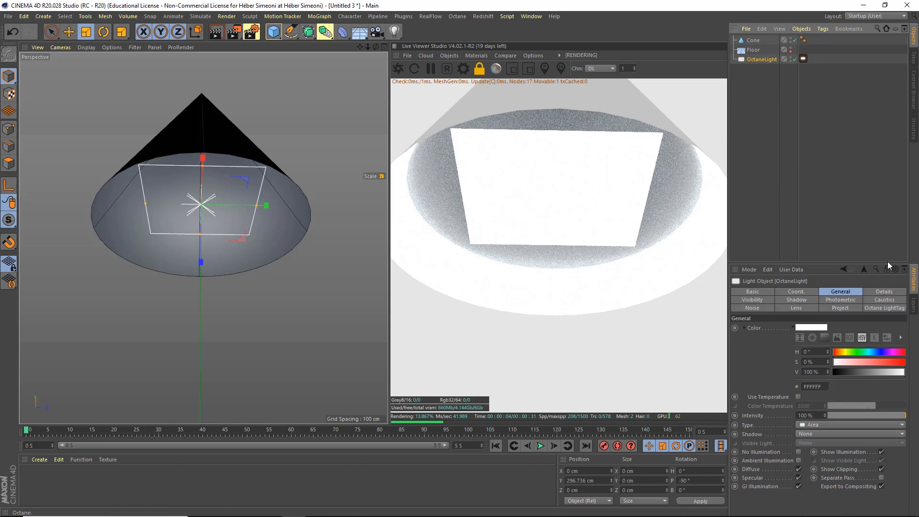
pyautogui.moveTo(866, 263); pyautogui.dragTo(868, 213)
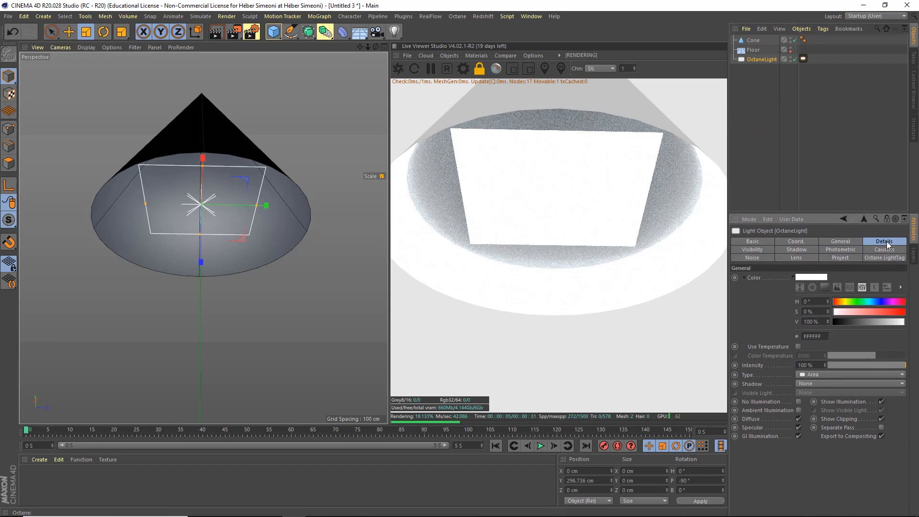
pyautogui.click(887, 242)
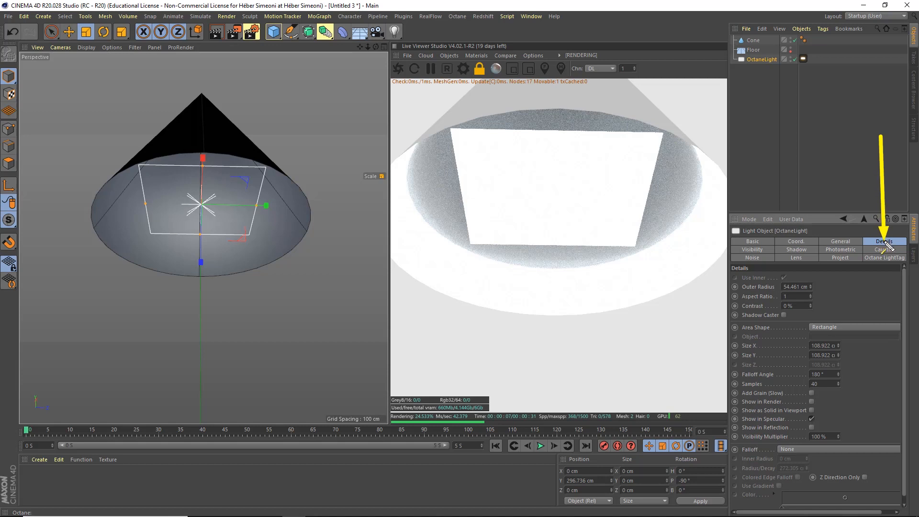
pyautogui.moveTo(884, 244)
pyautogui.mouseDown()
pyautogui.moveTo(748, 328)
pyautogui.moveTo(826, 326)
pyautogui.mouseUp()
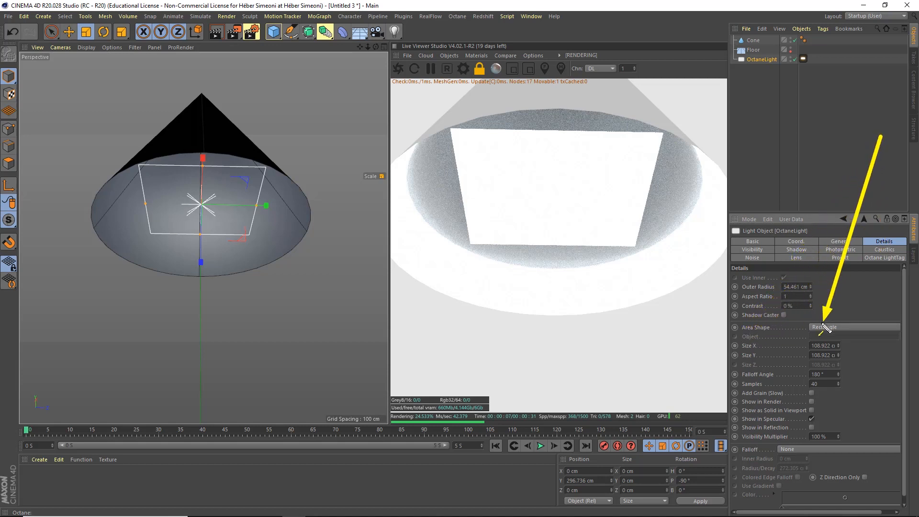
pyautogui.click(827, 327)
pyautogui.click(823, 334)
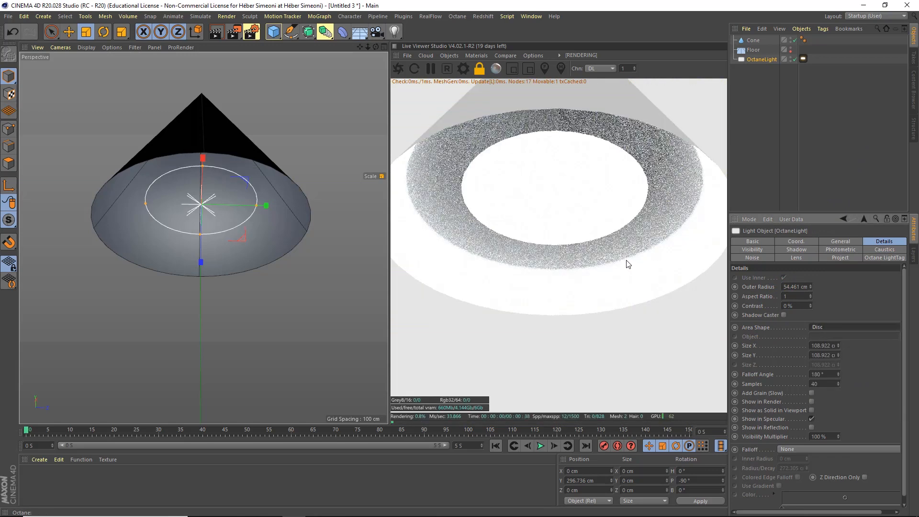
# Scale the disc light up to about 156 cm so it fills more of the cone's opening.
pyautogui.moveTo(537, 197)
pyautogui.mouseDown()
pyautogui.moveTo(538, 174)
pyautogui.moveTo(537, 219)
pyautogui.moveTo(537, 209)
pyautogui.mouseUp()
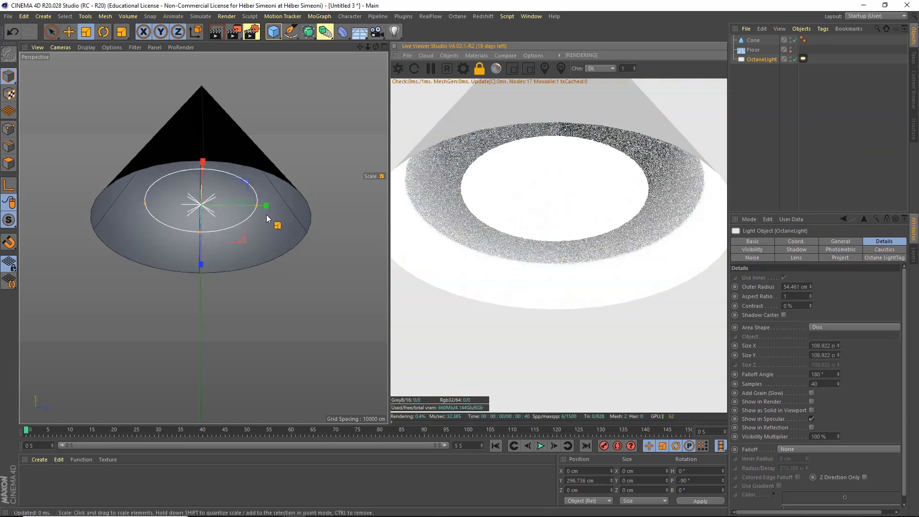
pyautogui.scroll(-3, 266, 215)
pyautogui.moveTo(237, 216)
pyautogui.keyDown('alt'); pyautogui.mouseDown()
pyautogui.moveTo(219, 168)
pyautogui.moveTo(229, 205)
pyautogui.mouseUp(); pyautogui.keyUp('alt')
pyautogui.scroll(-5, 242, 182)
pyautogui.keyDown('alt'); pyautogui.moveTo(221, 96); pyautogui.dragTo(215, 200, button='middle'); pyautogui.keyUp('alt')
pyautogui.scroll(3, 219, 196)
pyautogui.keyDown('alt'); pyautogui.moveTo(219, 202); pyautogui.dragTo(232, 174); pyautogui.keyUp('alt')
pyautogui.scroll(4, 231, 174)
pyautogui.moveTo(320, 170)
pyautogui.mouseDown()
pyautogui.moveTo(355, 171)
pyautogui.moveTo(336, 170)
pyautogui.mouseUp()
pyautogui.scroll(-4, 211, 207)
pyautogui.keyDown('alt'); pyautogui.moveTo(211, 207); pyautogui.dragTo(215, 212); pyautogui.keyUp('alt')
# Make the Octane light a child of the Cone object.
pyautogui.press('space')
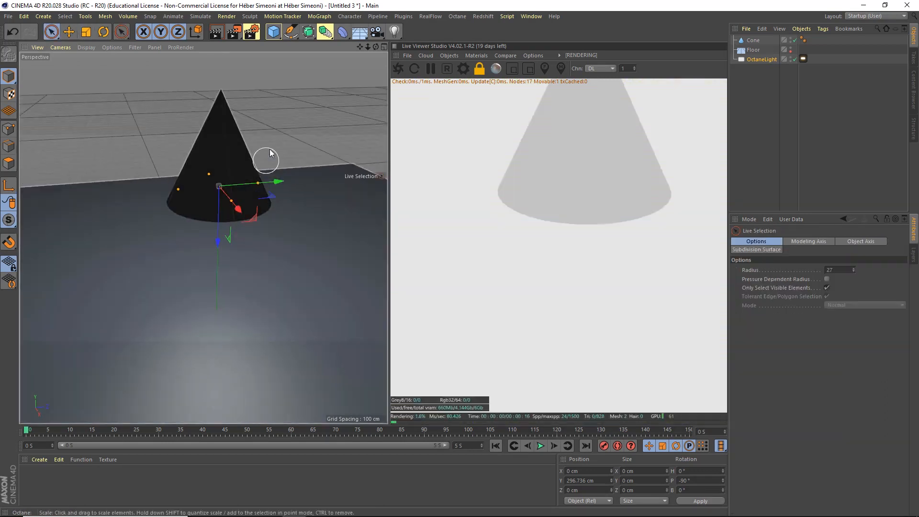
pyautogui.keyDown('alt'); pyautogui.moveTo(278, 124); pyautogui.dragTo(284, 154, button='middle'); pyautogui.keyUp('alt')
pyautogui.click(284, 154)
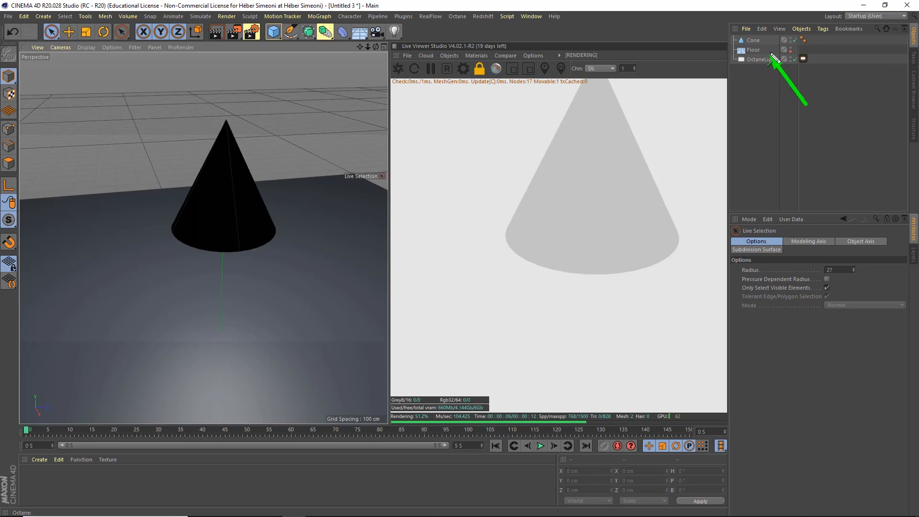
pyautogui.moveTo(766, 61); pyautogui.dragTo(752, 41)
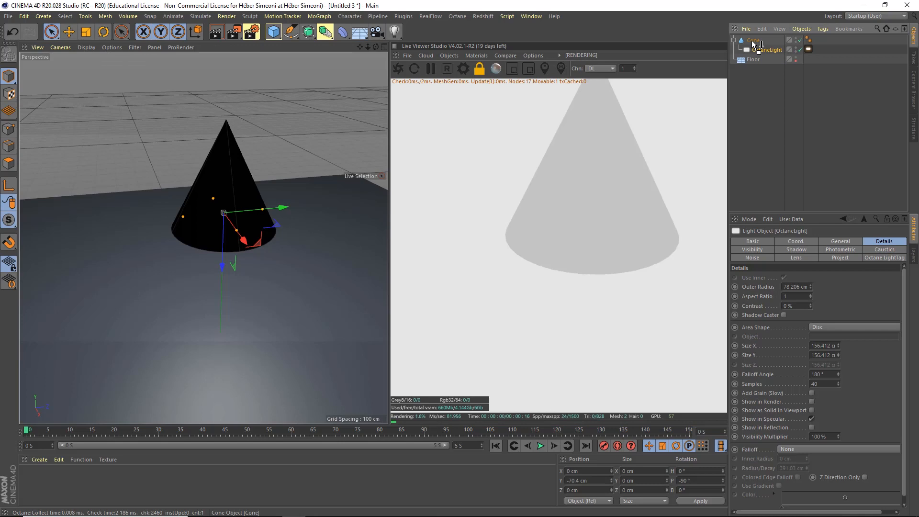
# Try rotating the cone together with its nested light and undo the rotation.
pyautogui.click(751, 41)
pyautogui.scroll(-5, 248, 250)
pyautogui.press('r')
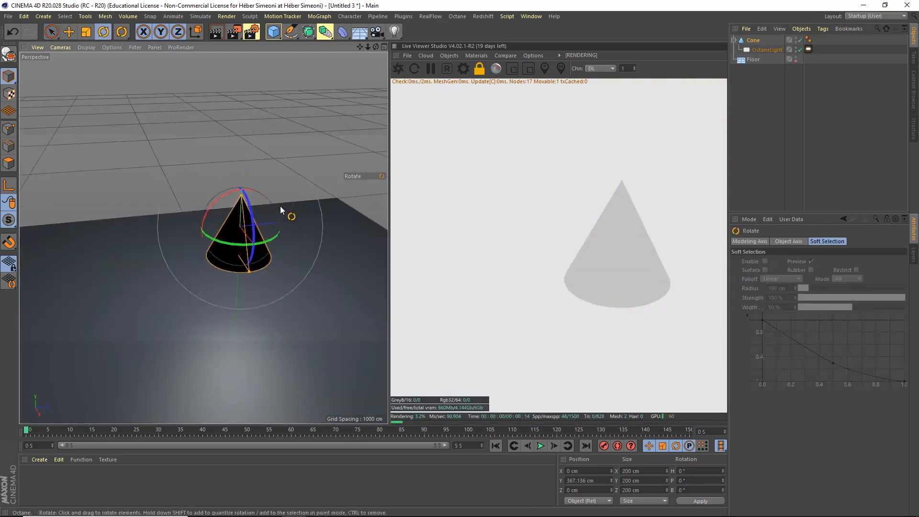
pyautogui.keyDown('alt'); pyautogui.moveTo(281, 202); pyautogui.dragTo(246, 198); pyautogui.keyUp('alt')
pyautogui.moveTo(243, 160); pyautogui.dragTo(262, 139)
pyautogui.hotkey('ctrl', 'z')
# Show the floor in the render again and undo the last rotation of the cone.
pyautogui.click(796, 61)
pyautogui.keyDown('alt'); pyautogui.moveTo(175, 235); pyautogui.dragTo(239, 227, button='middle'); pyautogui.keyUp('alt')
pyautogui.keyDown('alt'); pyautogui.moveTo(239, 230); pyautogui.dragTo(240, 172); pyautogui.keyUp('alt')
pyautogui.hotkey('ctrl', 'z')
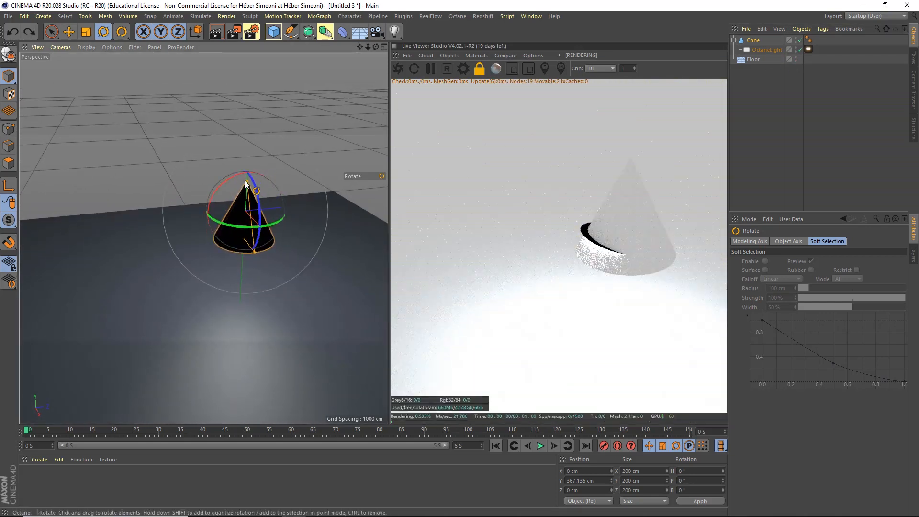
# Examine from above how the cone light falls on the floor in the live render, with nothing selected.
pyautogui.keyDown('alt'); pyautogui.moveTo(274, 229); pyautogui.dragTo(227, 238, button='middle'); pyautogui.keyUp('alt')
pyautogui.keyDown('alt'); pyautogui.moveTo(202, 240); pyautogui.dragTo(262, 231, button='right'); pyautogui.keyUp('alt')
pyautogui.keyDown('alt'); pyautogui.moveTo(210, 254); pyautogui.dragTo(213, 219); pyautogui.keyUp('alt')
pyautogui.press('s')
pyautogui.scroll(-4, 199, 257)
pyautogui.click(394, 70)
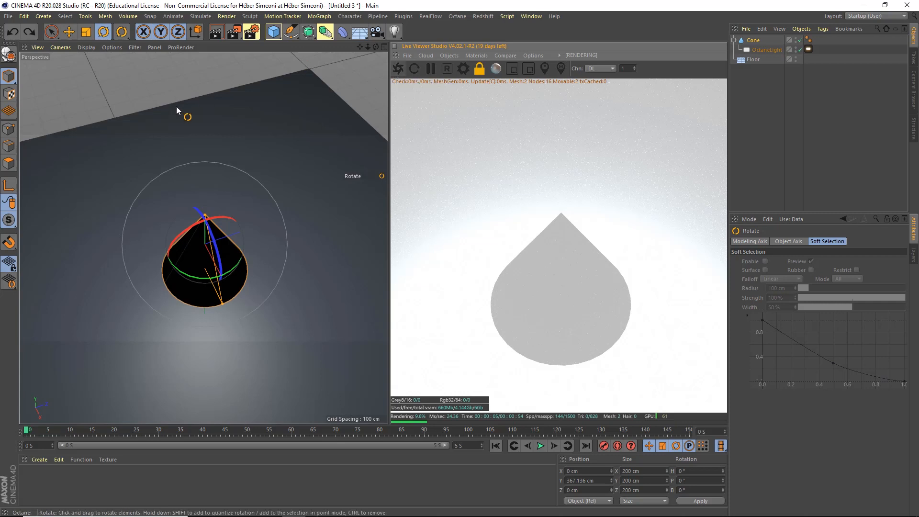
pyautogui.click(162, 97)
pyautogui.press('space')
pyautogui.keyDown('alt'); pyautogui.moveTo(195, 185); pyautogui.dragTo(245, 125); pyautogui.keyUp('alt')
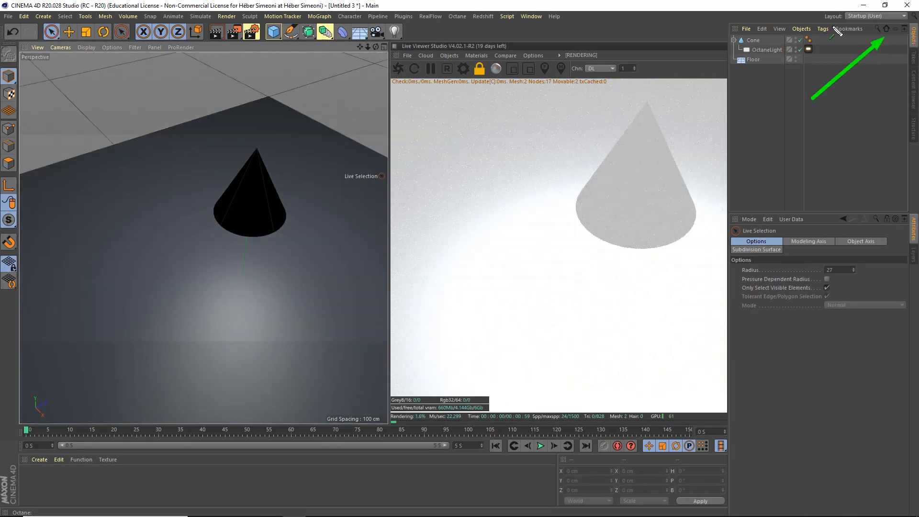
# Copy the cone with its nested light into the open file caveira para tutorial.c4d, above the skull.
pyautogui.click(754, 41)
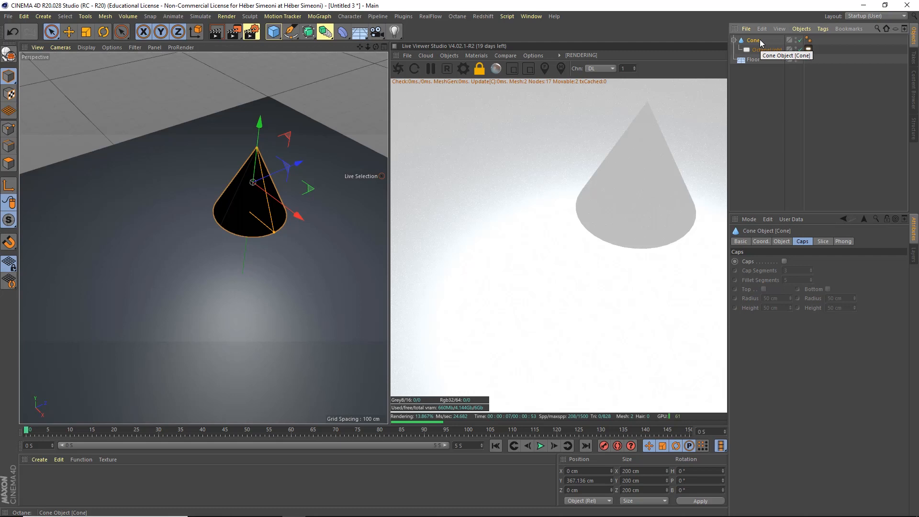
pyautogui.click(765, 92)
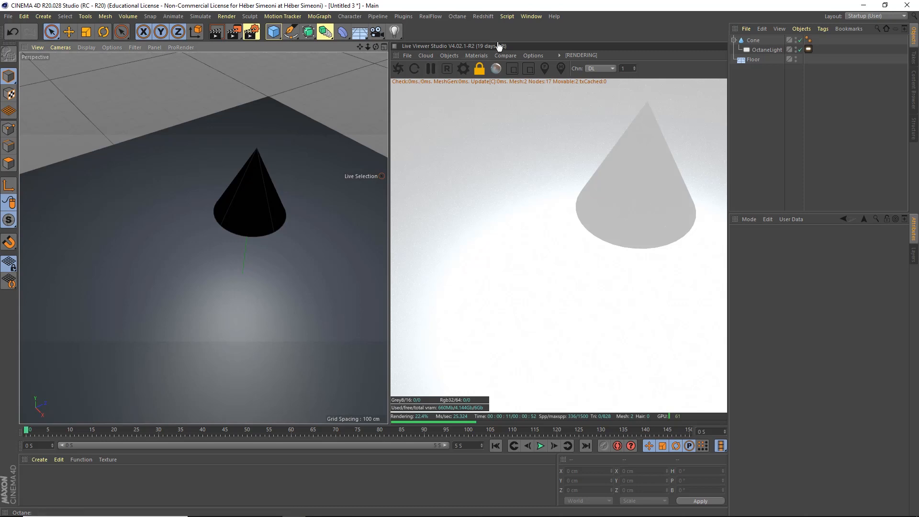
pyautogui.click(530, 17)
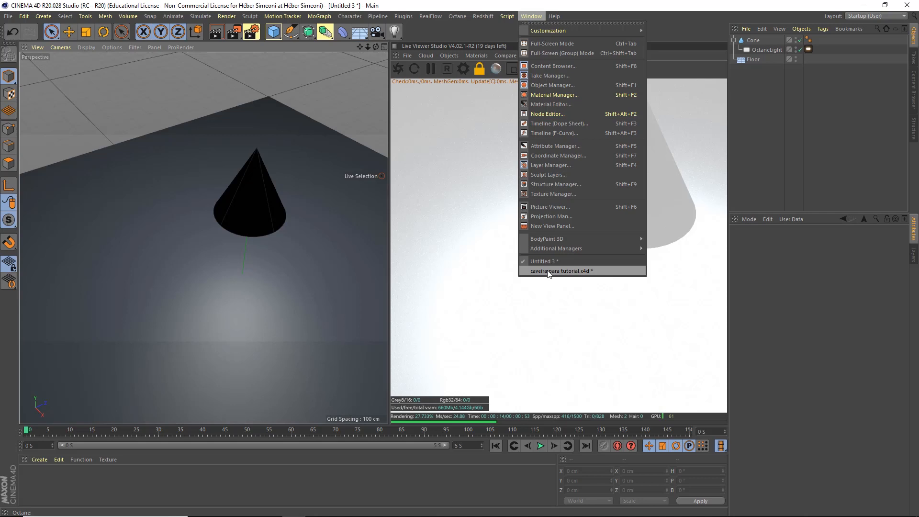
pyautogui.click(544, 271)
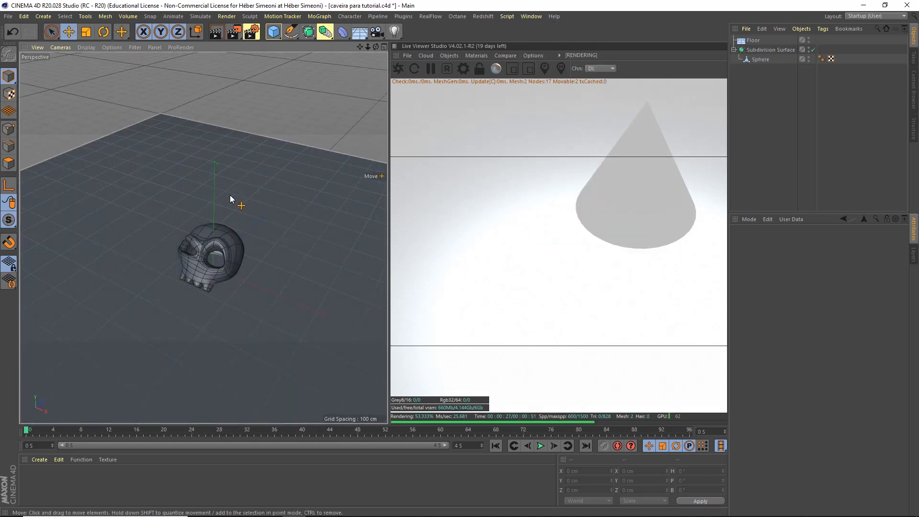
pyautogui.hotkey('ctrl', 'v')
pyautogui.keyDown('alt'); pyautogui.moveTo(209, 174); pyautogui.dragTo(219, 191, button='middle'); pyautogui.keyUp('alt')
pyautogui.moveTo(219, 193)
pyautogui.keyDown('alt'); pyautogui.mouseDown()
pyautogui.moveTo(217, 114)
pyautogui.moveTo(223, 204)
pyautogui.mouseUp(); pyautogui.keyUp('alt')
pyautogui.keyDown('alt'); pyautogui.moveTo(223, 205); pyautogui.dragTo(264, 180, button='right'); pyautogui.keyUp('alt')
pyautogui.keyDown('alt'); pyautogui.moveTo(265, 181); pyautogui.dragTo(264, 192, button='middle'); pyautogui.keyUp('alt')
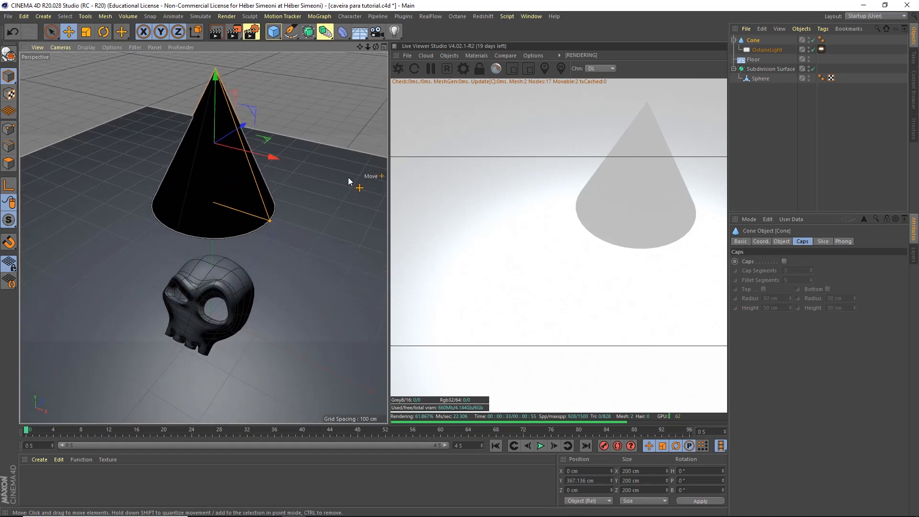
# Send the skull scene to the Octane Live Viewer, start a new render and frame the cone and skull.
pyautogui.moveTo(475, 187); pyautogui.dragTo(401, 77)
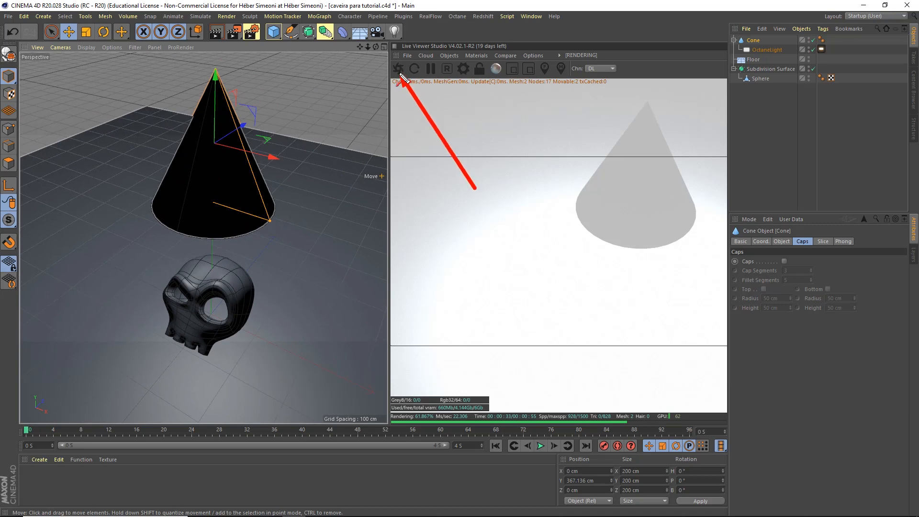
pyautogui.click(398, 69)
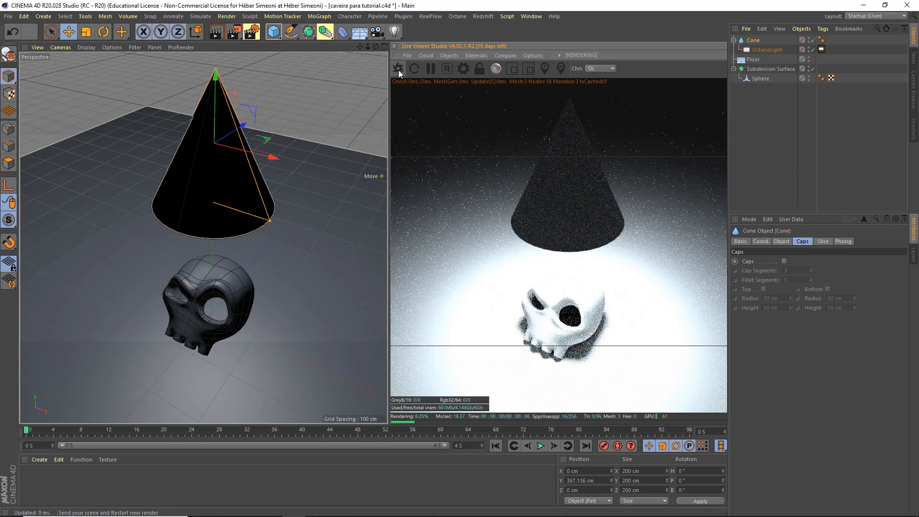
pyautogui.keyDown('alt'); pyautogui.moveTo(245, 261); pyautogui.dragTo(209, 227, button='right'); pyautogui.keyUp('alt')
pyautogui.keyDown('alt'); pyautogui.moveTo(209, 227); pyautogui.dragTo(217, 220, button='middle'); pyautogui.keyUp('alt')
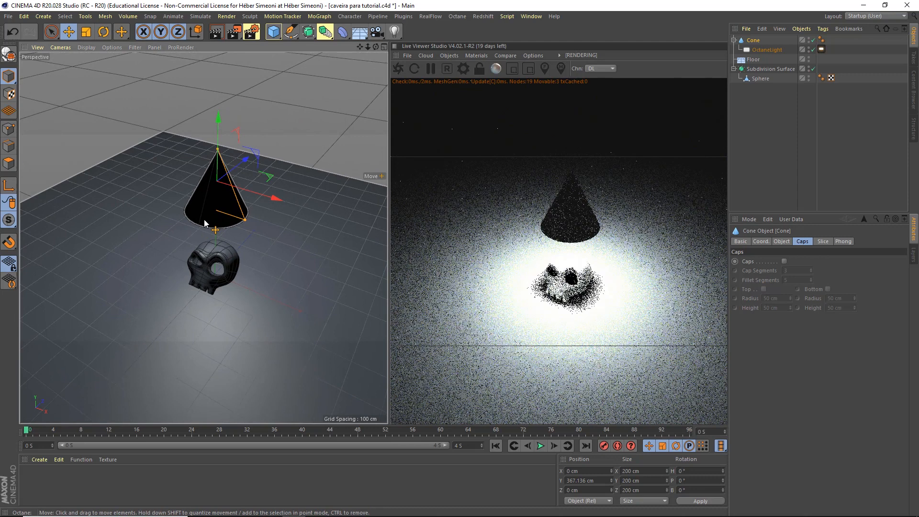
pyautogui.scroll(5, 256, 246)
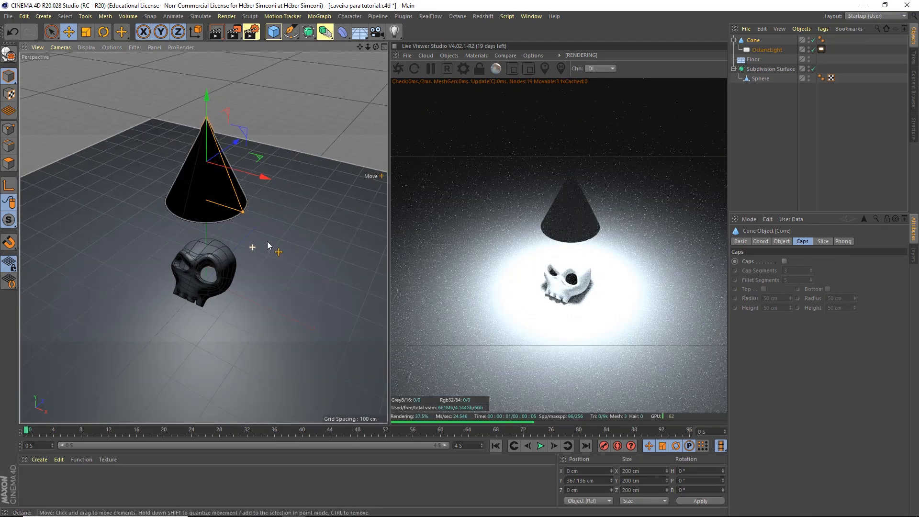
pyautogui.keyDown('alt'); pyautogui.moveTo(214, 233); pyautogui.dragTo(225, 232, button='middle'); pyautogui.keyUp('alt')
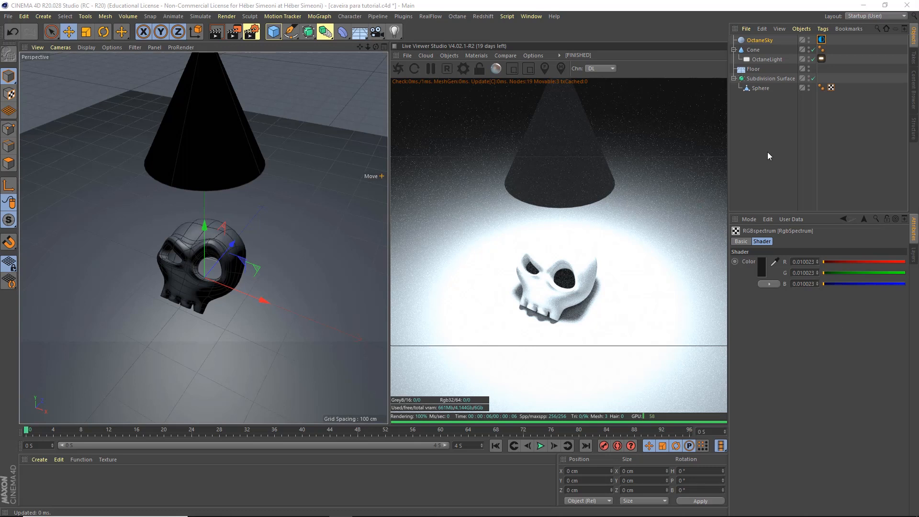
# Set the height of the cone above the skull to 279 cm.
pyautogui.click(777, 97)
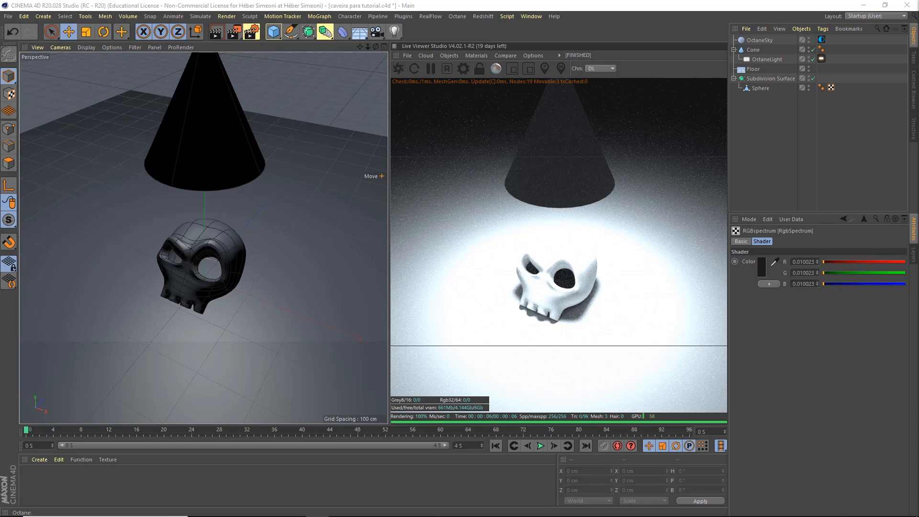
pyautogui.moveTo(542, 171); pyautogui.dragTo(535, 213, button='middle')
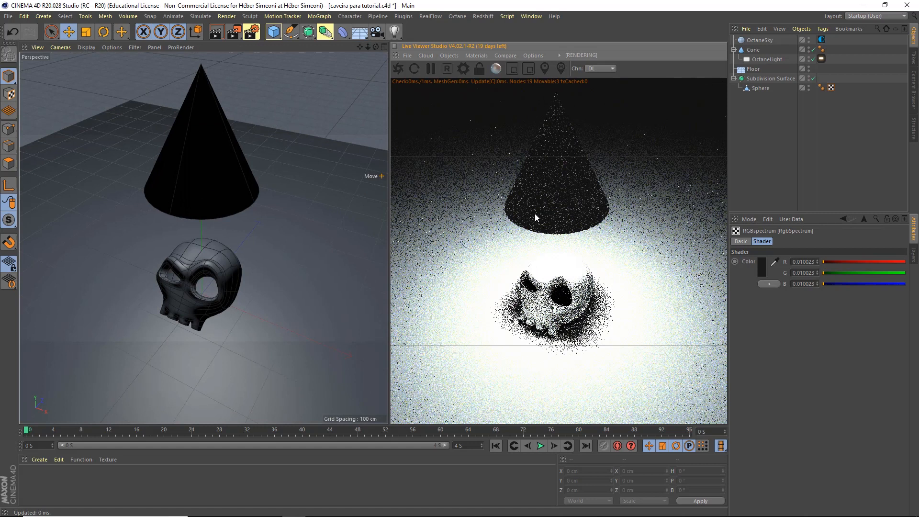
pyautogui.click(188, 150)
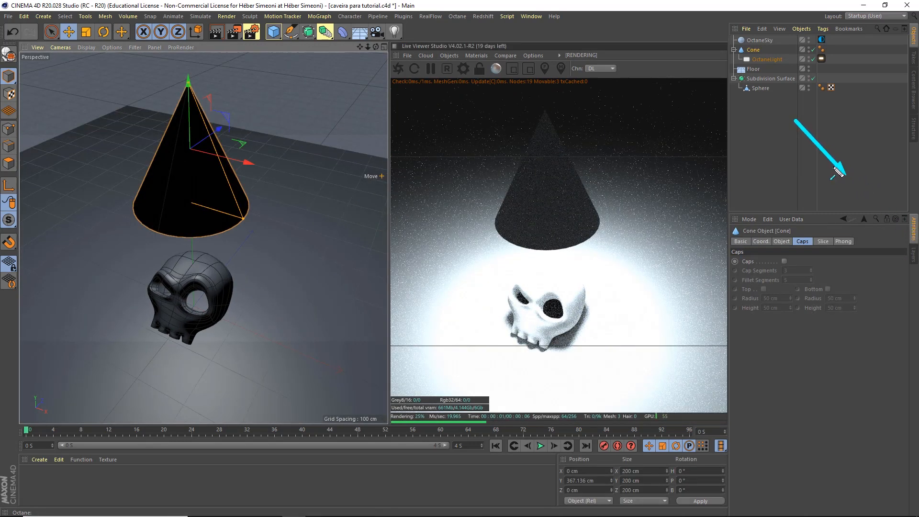
pyautogui.click(778, 241)
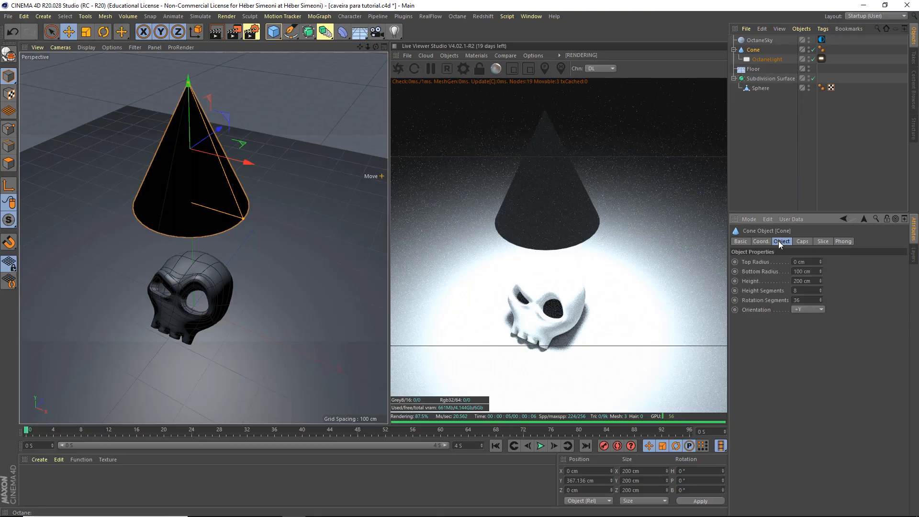
pyautogui.moveTo(820, 262)
pyautogui.mouseDown()
pyautogui.moveTo(820, 230)
pyautogui.moveTo(820, 267)
pyautogui.mouseUp()
pyautogui.moveTo(819, 280); pyautogui.dragTo(820, 301)
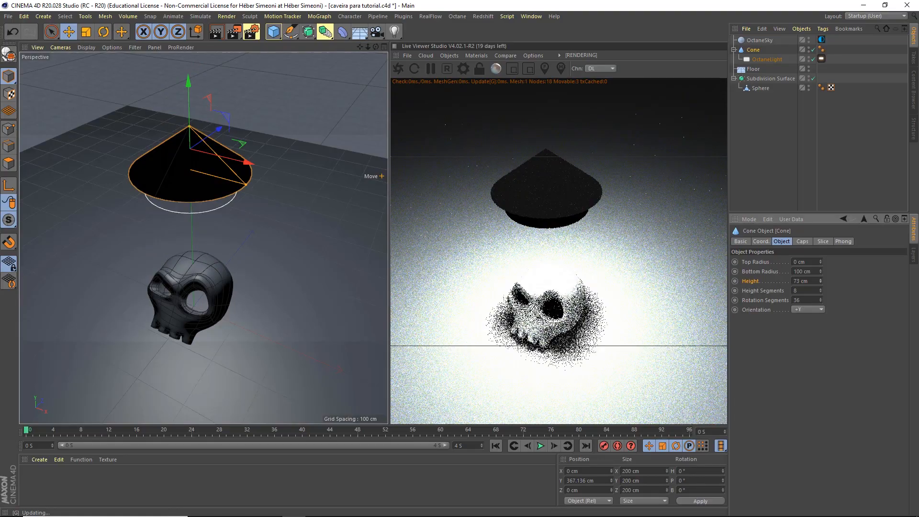
pyautogui.moveTo(820, 301); pyautogui.dragTo(820, 277)
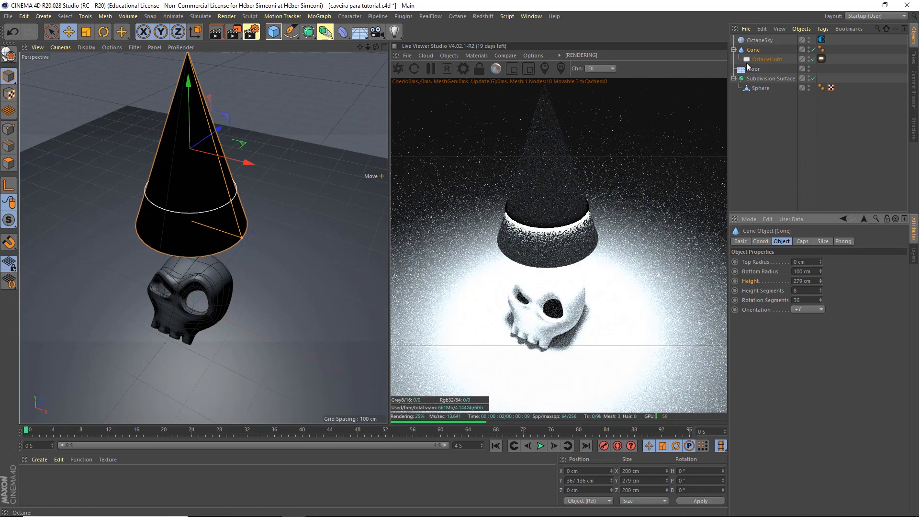
# Scale down the Octane light so it sits entirely inside the taller cone.
pyautogui.click(766, 60)
pyautogui.press('t')
pyautogui.moveTo(345, 91); pyautogui.dragTo(314, 118)
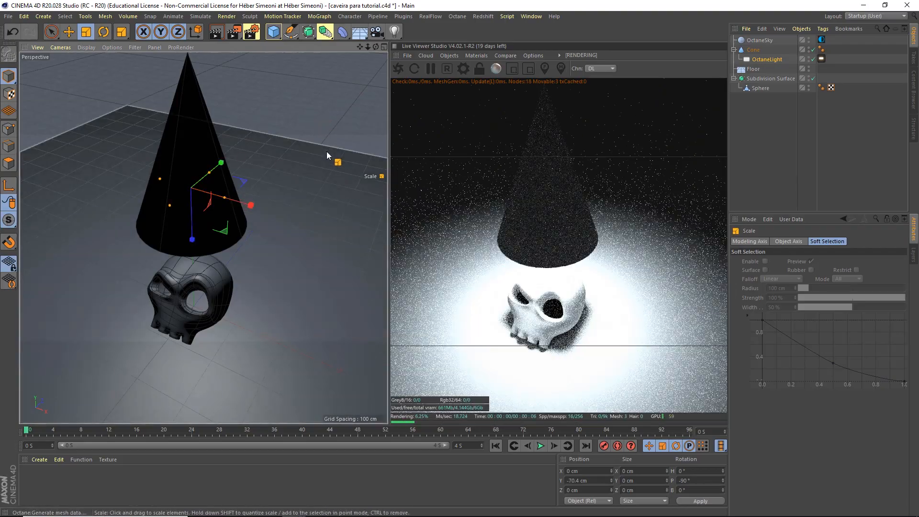
# Move the cone with its nested light vertically to a Y position of about 363 cm above the skull.
pyautogui.click(753, 51)
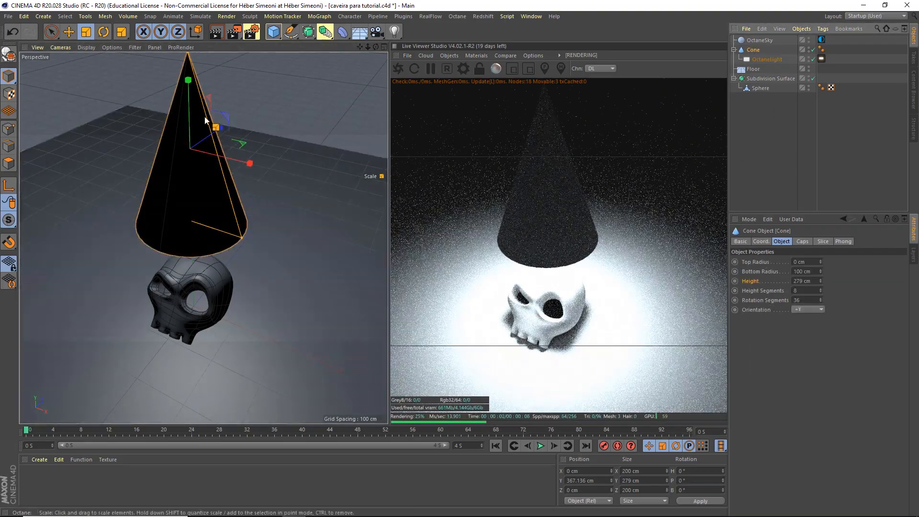
pyautogui.press('e')
pyautogui.moveTo(192, 158); pyautogui.dragTo(220, 113)
pyautogui.scroll(4, 200, 268)
pyautogui.keyDown('alt'); pyautogui.moveTo(220, 240); pyautogui.dragTo(202, 228); pyautogui.keyUp('alt')
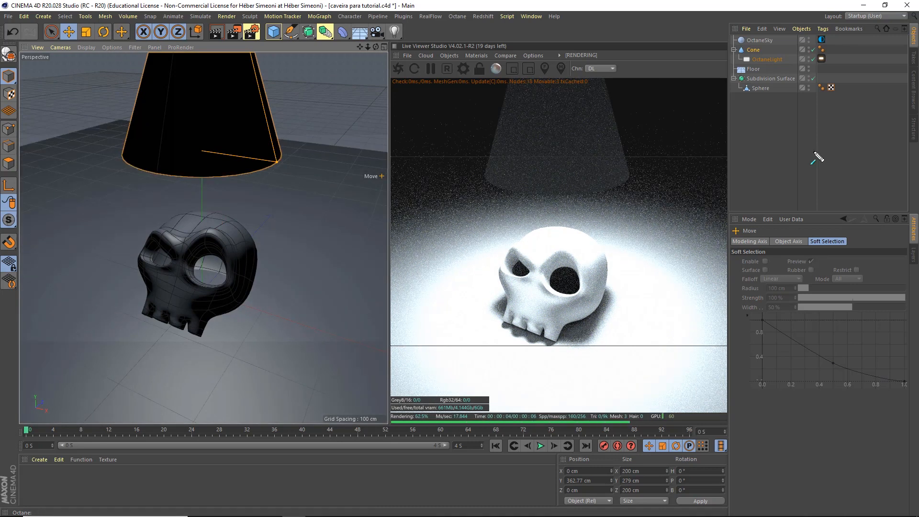
# Open the light settings of the OctaneLight's tag and lower the power to about 11.
pyautogui.moveTo(876, 142)
pyautogui.mouseDown()
pyautogui.moveTo(804, 80)
pyautogui.moveTo(760, 64)
pyautogui.moveTo(778, 68)
pyautogui.moveTo(819, 28)
pyautogui.moveTo(820, 63)
pyautogui.mouseUp()
pyautogui.press('Escape')
pyautogui.click(821, 61)
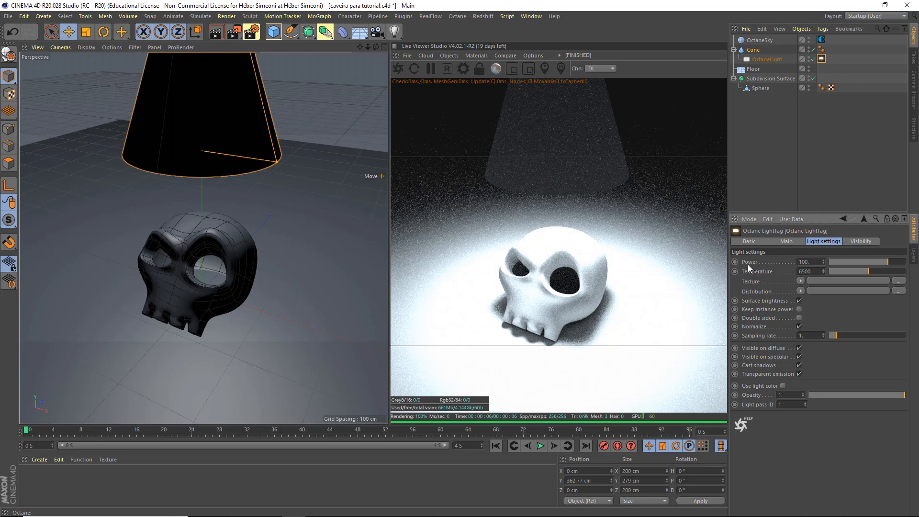
pyautogui.moveTo(865, 262); pyautogui.dragTo(877, 260)
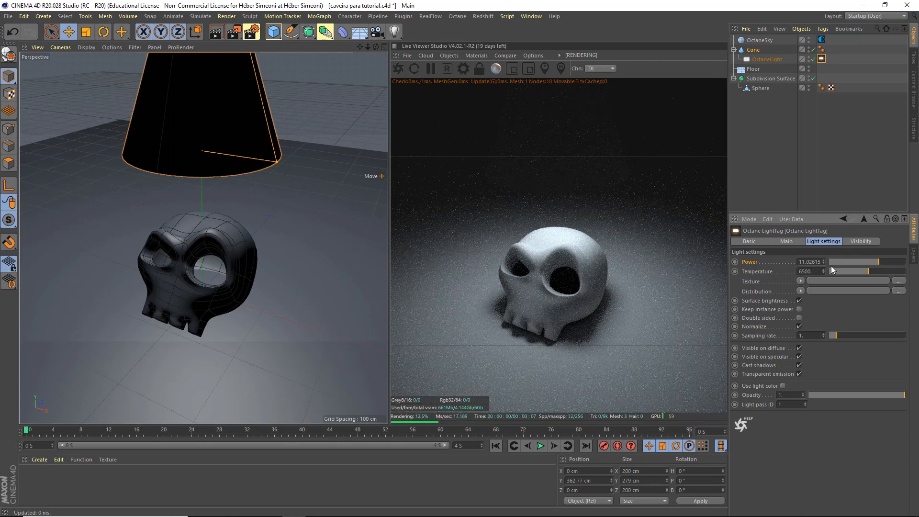
# Set the Octane light's temperature to 500.
pyautogui.moveTo(860, 272); pyautogui.dragTo(885, 274)
pyautogui.doubleClick(818, 272)
pyautogui.write('500')
pyautogui.press('Return')
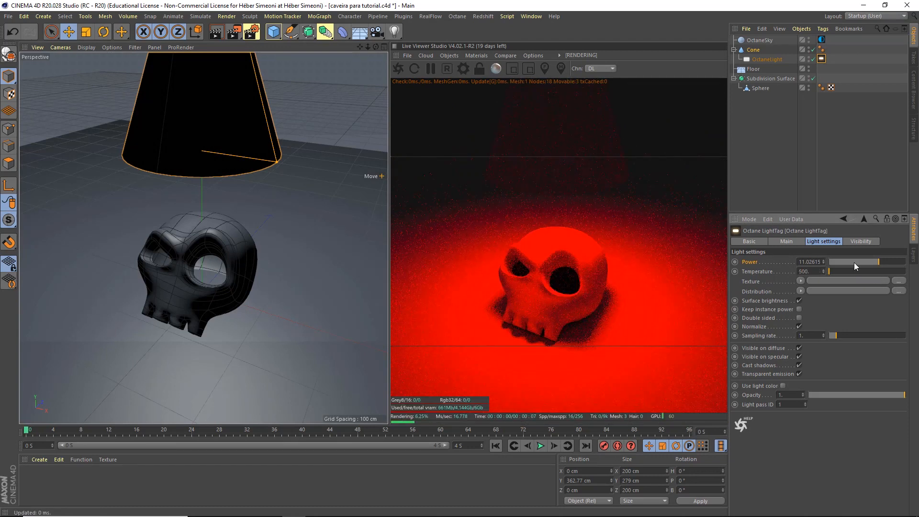
# Set the Octane light's power to about 37.6 and its temperature to about 5668.
pyautogui.click(861, 263)
pyautogui.click(882, 262)
pyautogui.click(866, 270)
pyautogui.moveTo(867, 269); pyautogui.dragTo(865, 269)
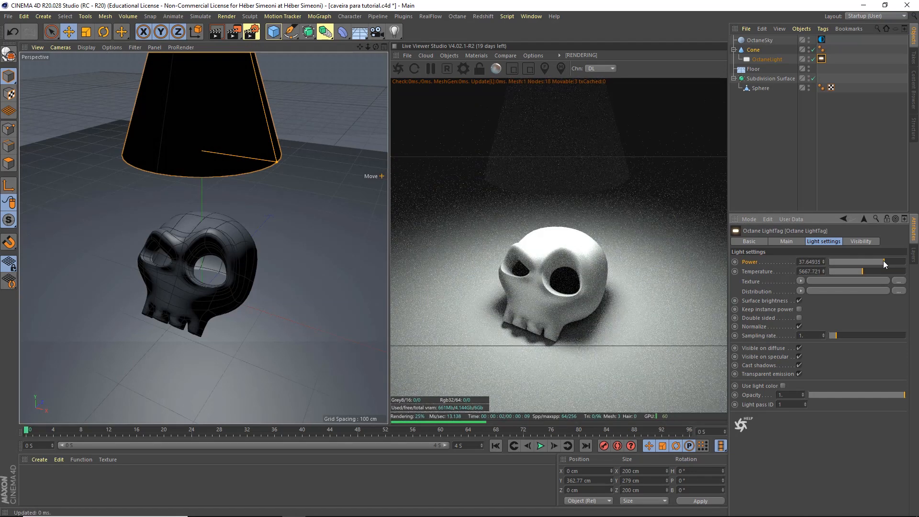
pyautogui.moveTo(883, 260); pyautogui.dragTo(882, 261)
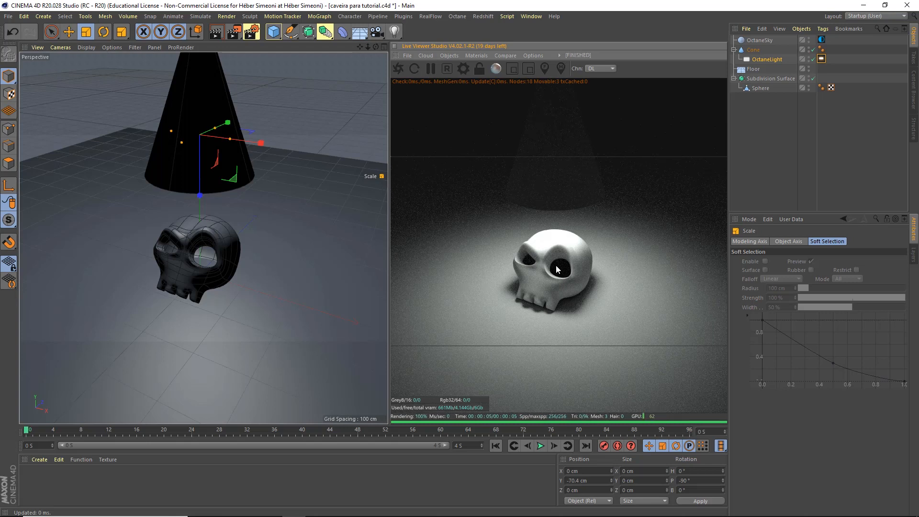
# Lower the cone close to the skull to compare the lit area and raise it to a Y position of about 431 cm.
pyautogui.keyDown('alt'); pyautogui.moveTo(269, 175); pyautogui.dragTo(256, 268, button='middle'); pyautogui.keyUp('alt')
pyautogui.press('e')
pyautogui.click(181, 168)
pyautogui.scroll(-4, 213, 233)
pyautogui.moveTo(203, 173); pyautogui.dragTo(216, 215)
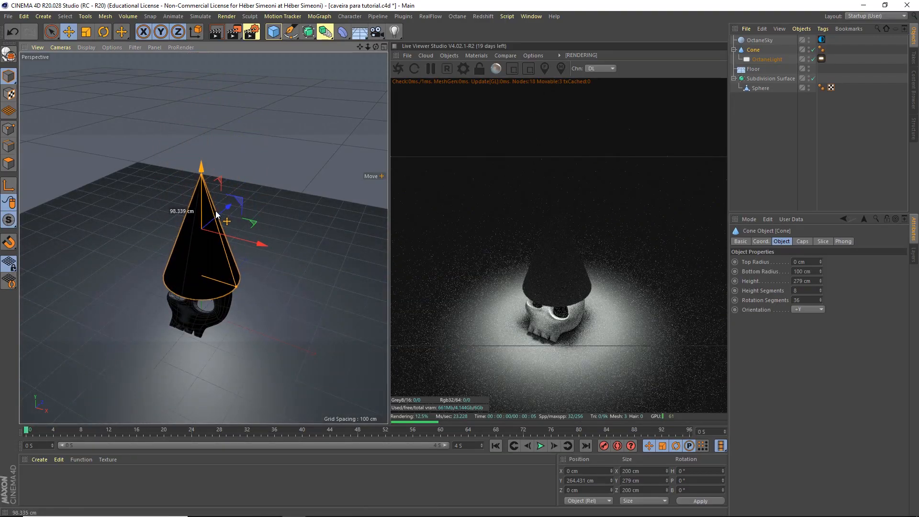
pyautogui.moveTo(216, 213); pyautogui.dragTo(252, 147)
pyautogui.click(365, 155)
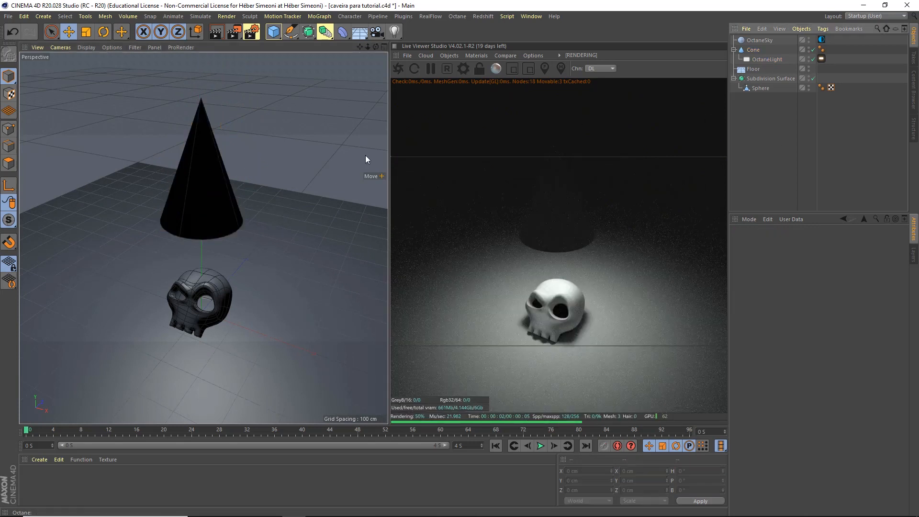
# Scale the OctaneLight inside the cone down to about 58 % and set its power to about 144.
pyautogui.click(766, 60)
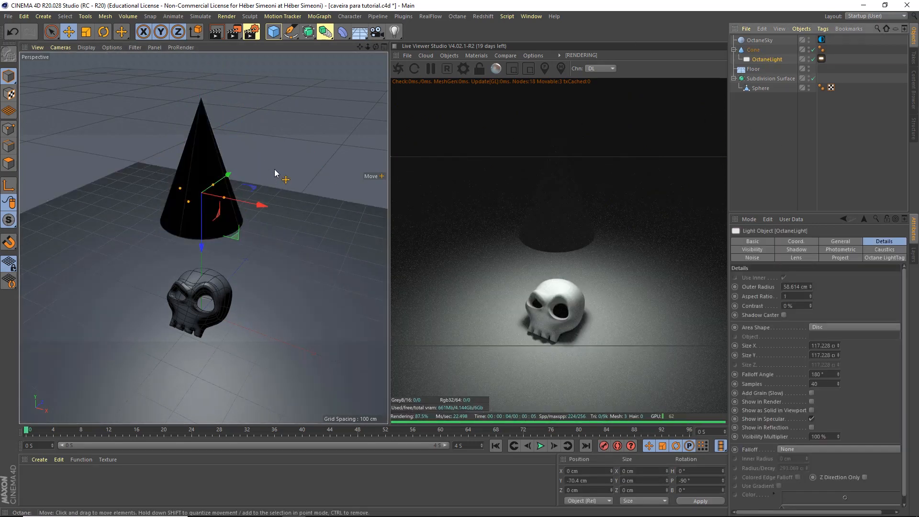
pyautogui.press('t')
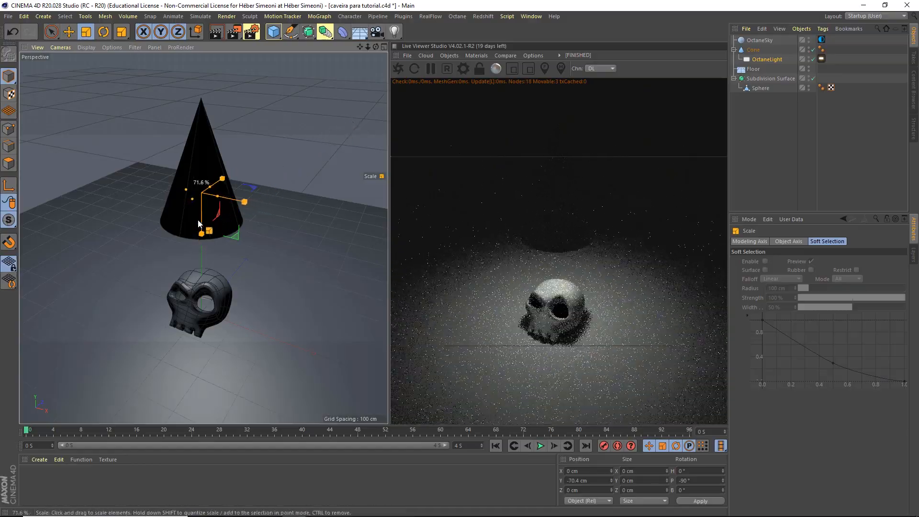
pyautogui.moveTo(235, 201); pyautogui.dragTo(196, 259)
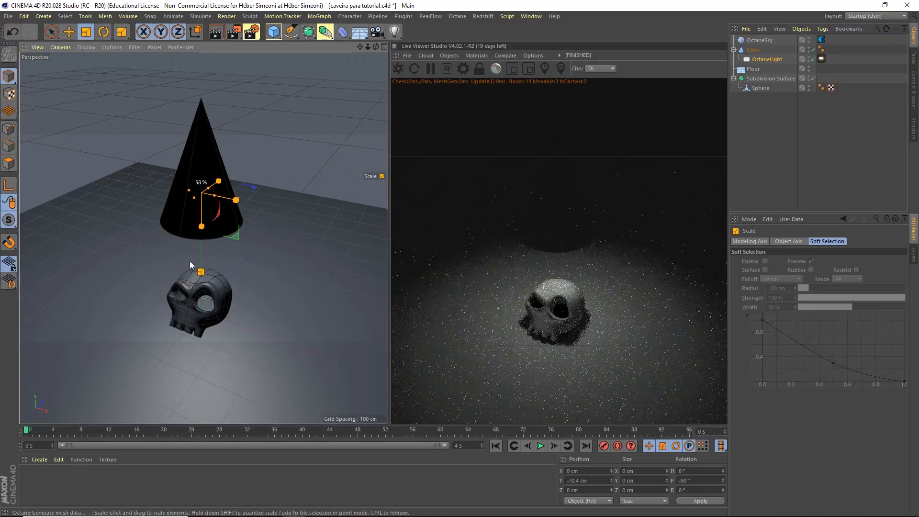
pyautogui.click(821, 59)
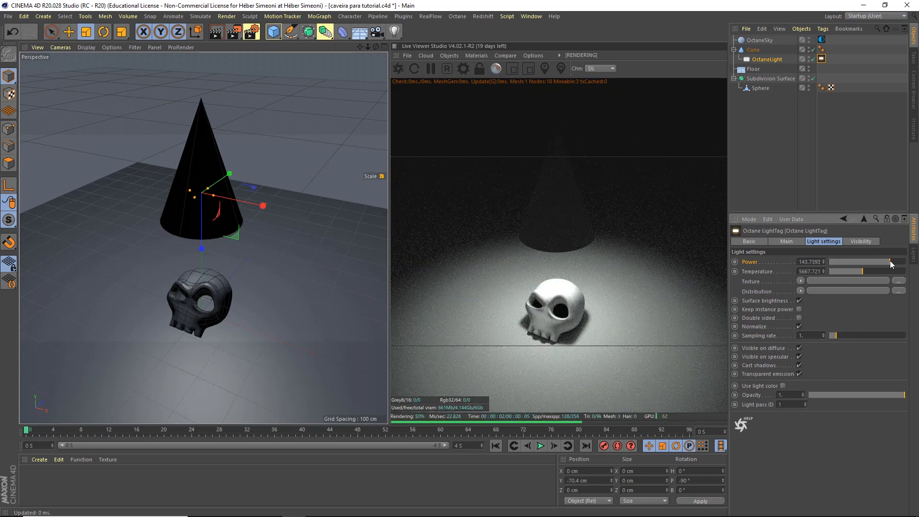
# Move the cone slightly down to a Y position of about 426 cm.
pyautogui.click(753, 50)
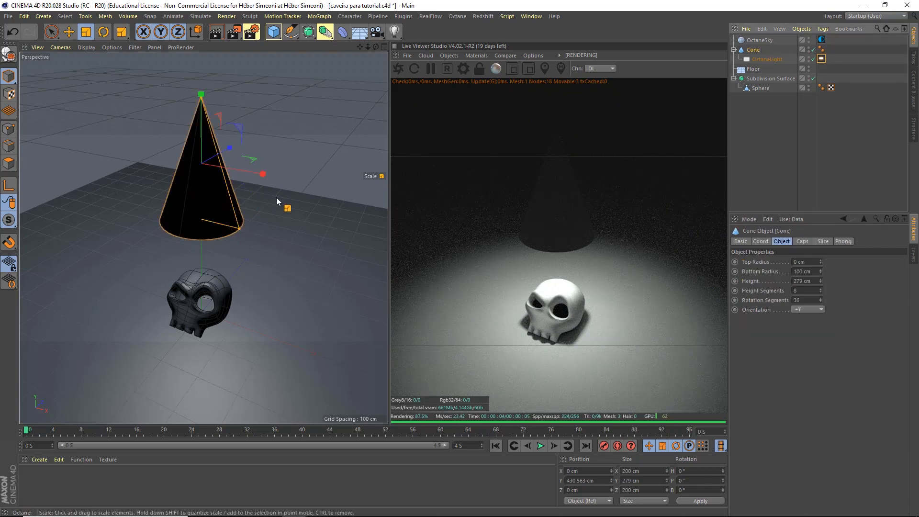
pyautogui.scroll(3, 271, 194)
pyautogui.press('e')
pyautogui.keyDown('alt'); pyautogui.moveTo(192, 152); pyautogui.dragTo(217, 126, button='middle'); pyautogui.keyUp('alt')
pyautogui.moveTo(210, 114); pyautogui.dragTo(211, 121)
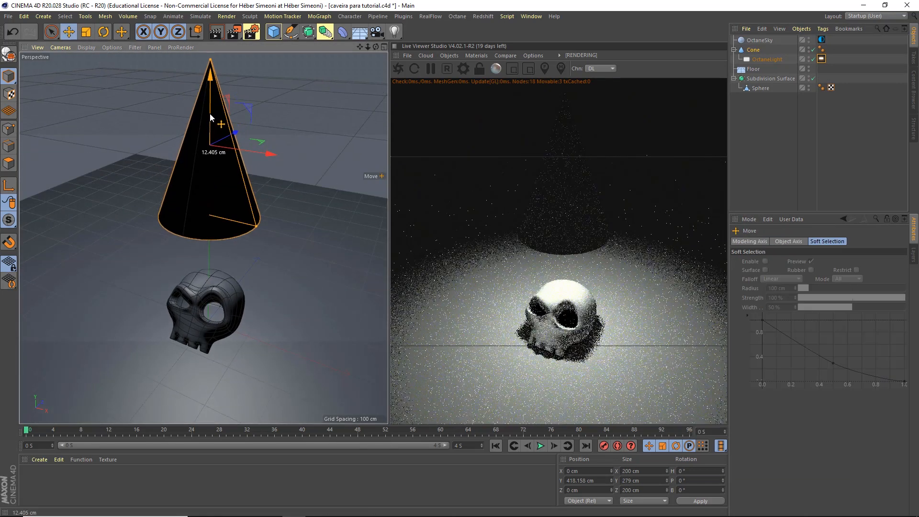
# Set the cone's bottom radius to 61 cm and raise the cone slightly.
pyautogui.click(754, 50)
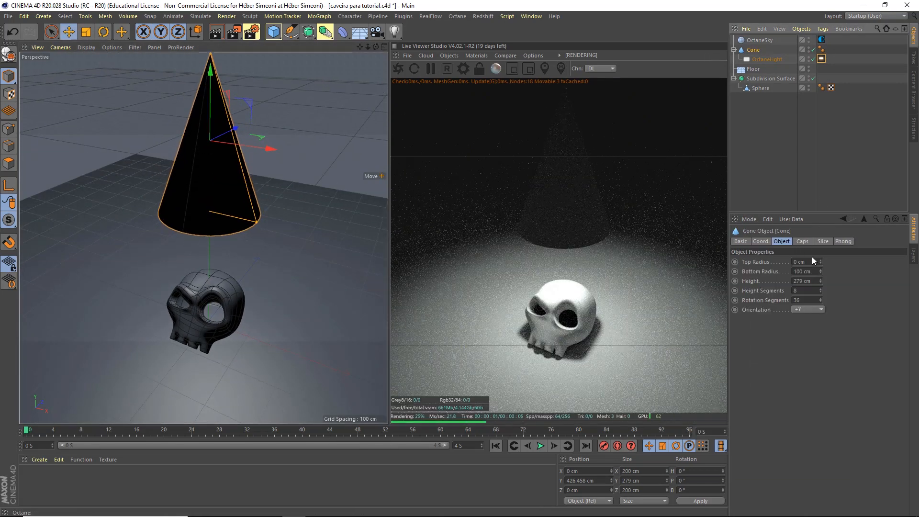
pyautogui.moveTo(819, 271)
pyautogui.mouseDown()
pyautogui.moveTo(820, 302)
pyautogui.moveTo(819, 289)
pyautogui.mouseUp()
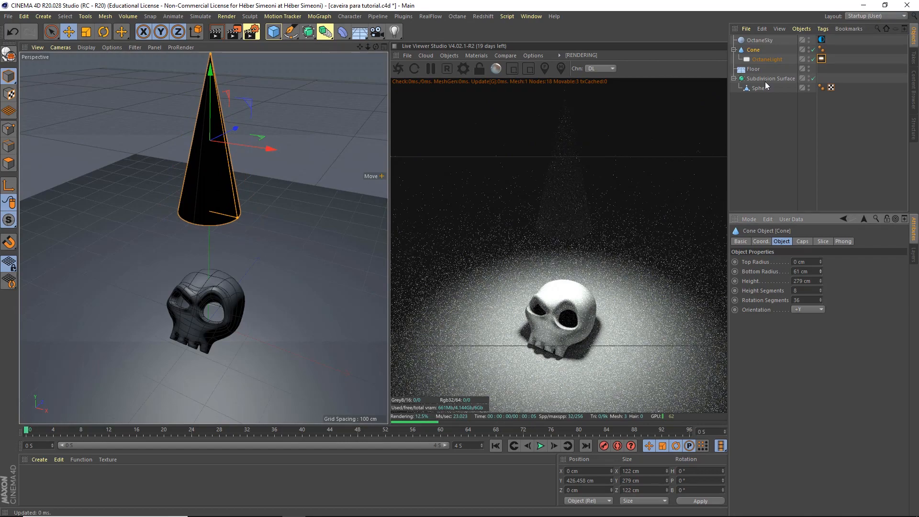
pyautogui.moveTo(211, 113)
pyautogui.mouseDown()
pyautogui.moveTo(211, 52)
pyautogui.moveTo(211, 109)
pyautogui.mouseUp()
# Scale the OctaneLight up slightly inside the narrowed cone.
pyautogui.click(766, 59)
pyautogui.press('t')
pyautogui.moveTo(301, 133); pyautogui.dragTo(332, 154)
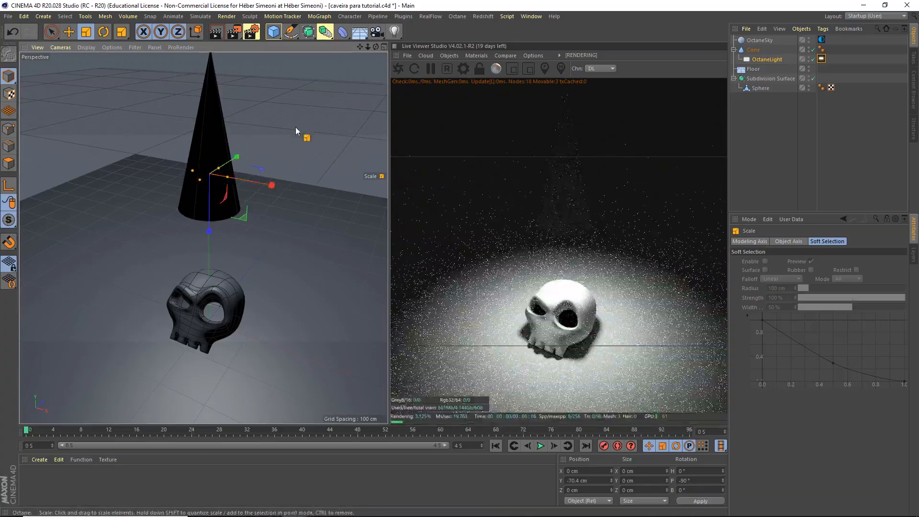
# Frame the skull close up and examine how the cone light illuminates it in the Live Viewer.
pyautogui.press('e')
pyautogui.click(282, 153)
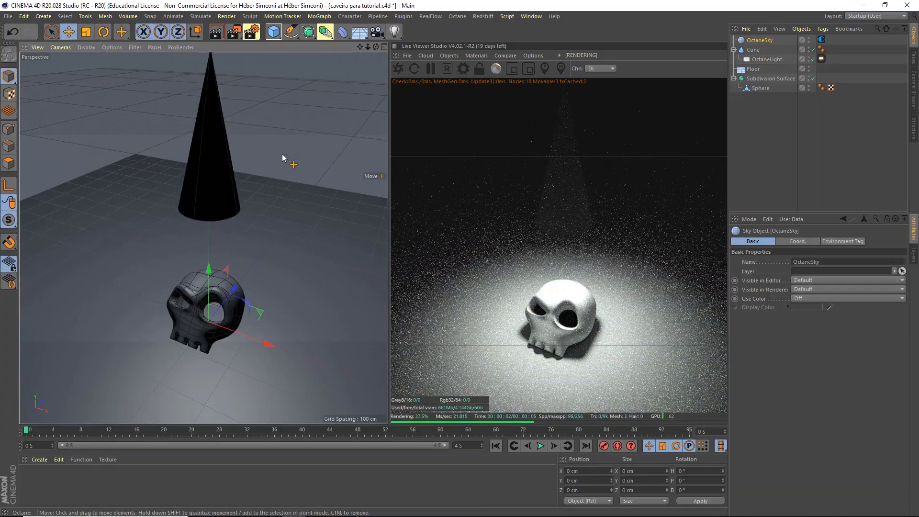
pyautogui.moveTo(564, 292); pyautogui.dragTo(563, 269, button='middle')
pyautogui.moveTo(563, 269); pyautogui.dragTo(610, 267, button='right')
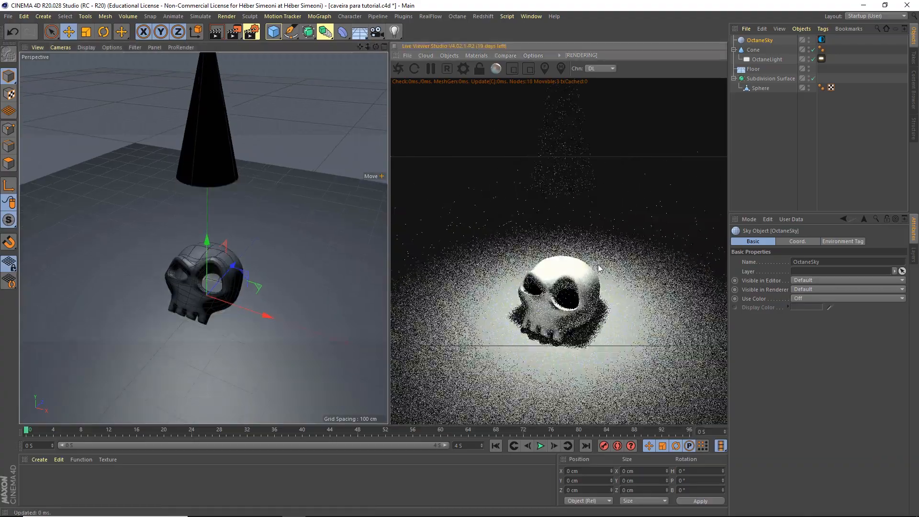
pyautogui.moveTo(572, 282); pyautogui.dragTo(570, 229, button='middle')
pyautogui.moveTo(570, 228); pyautogui.dragTo(595, 237, button='right')
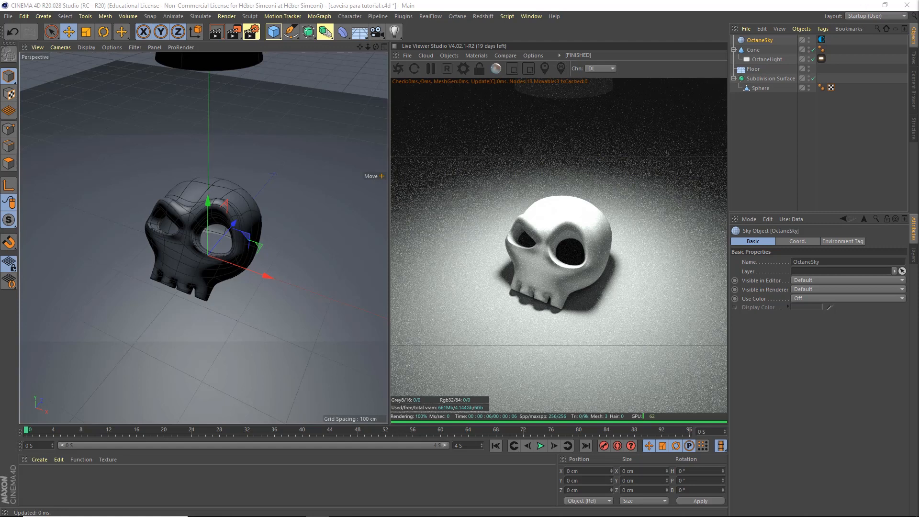
pyautogui.click(782, 170)
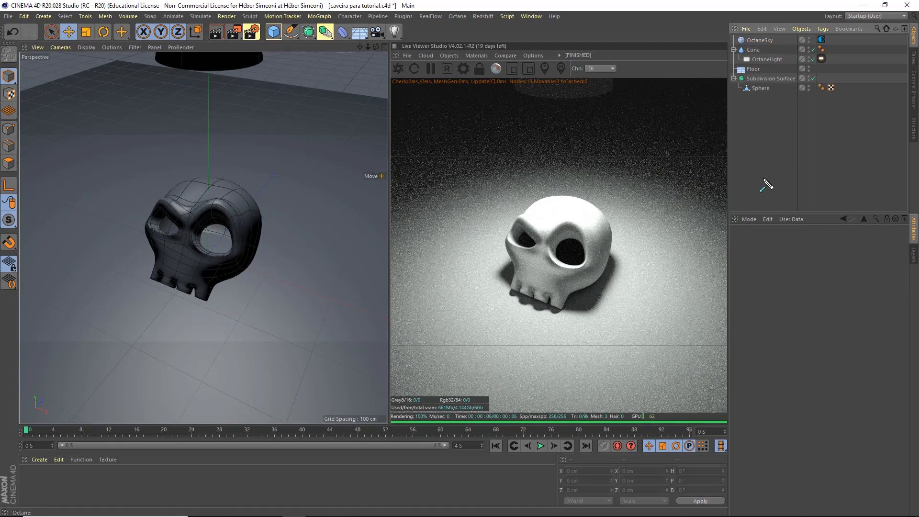